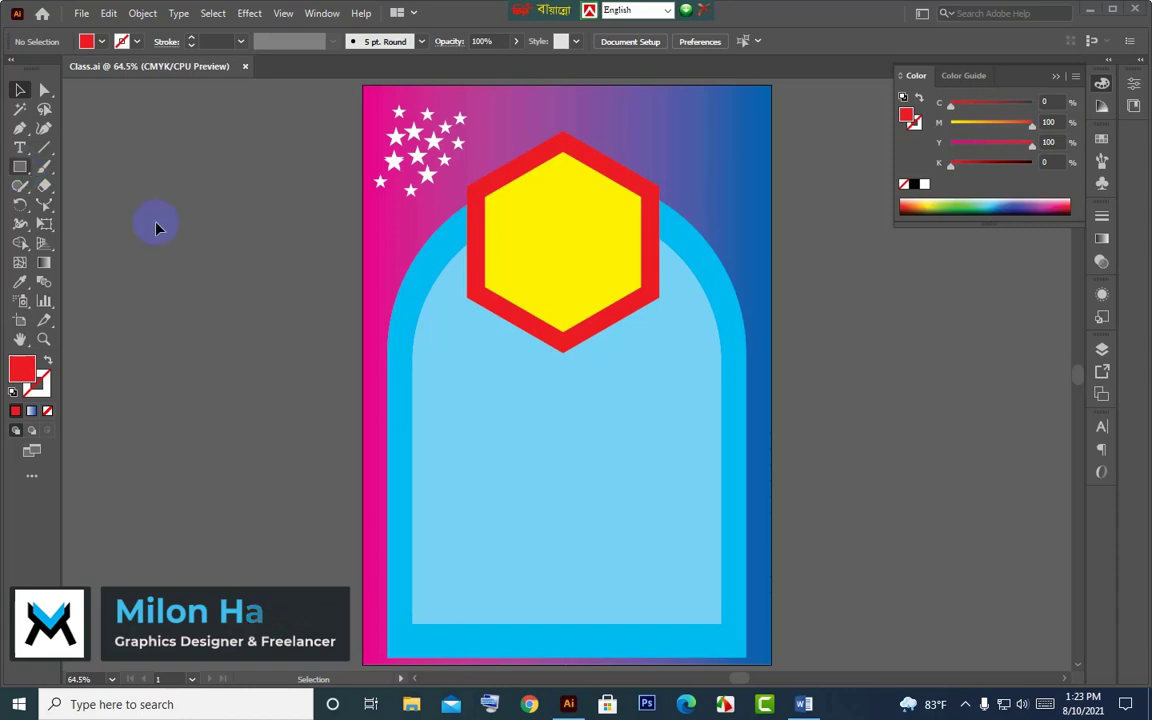
- Browse the shape and freehand sketching tool groups in the Illustrator toolbar
left_click(437, 243)
left_click(20, 168)
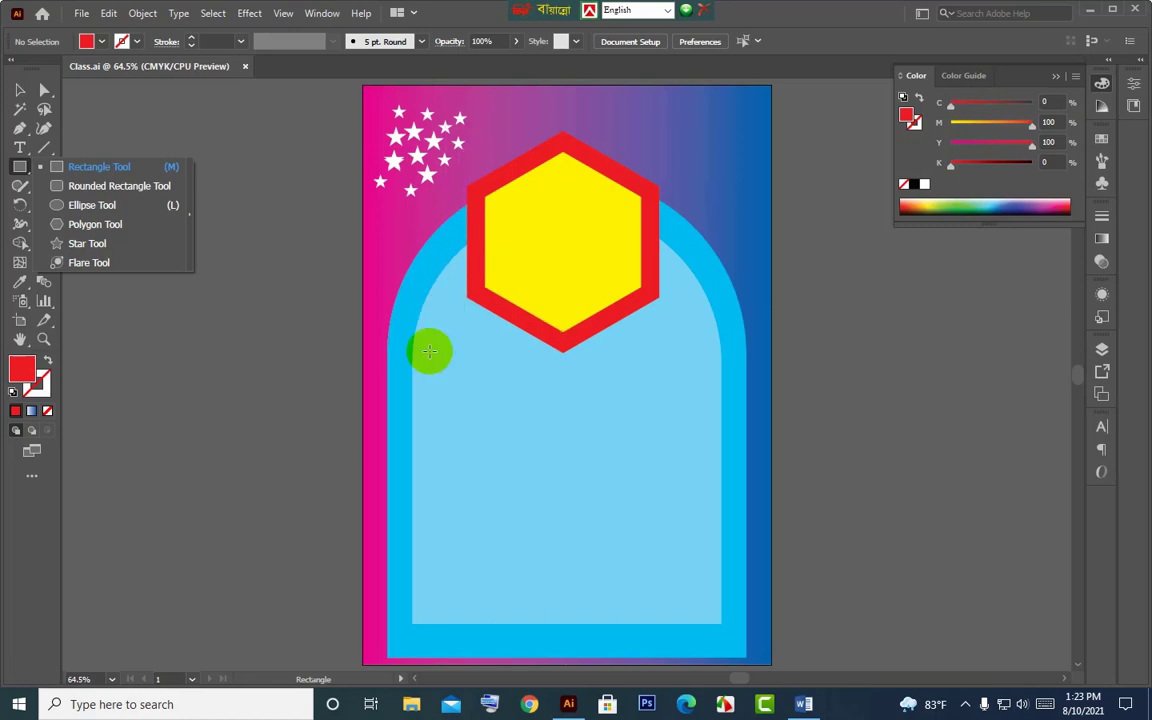
left_click(20, 90)
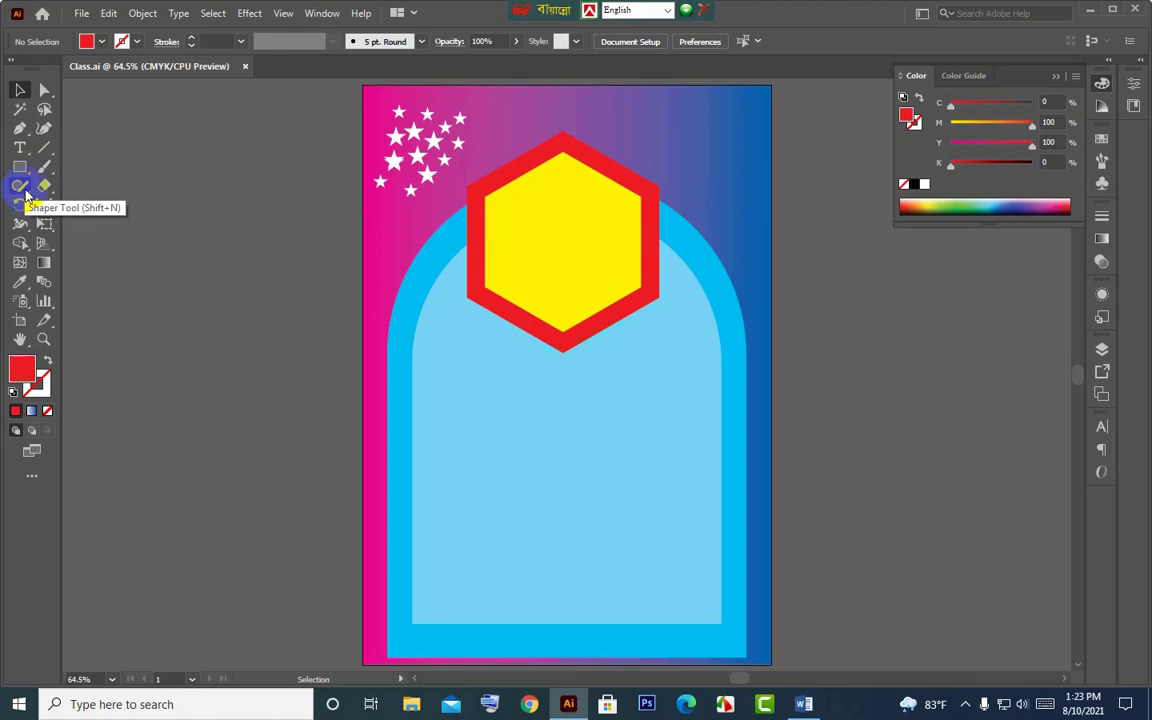
left_click(26, 196)
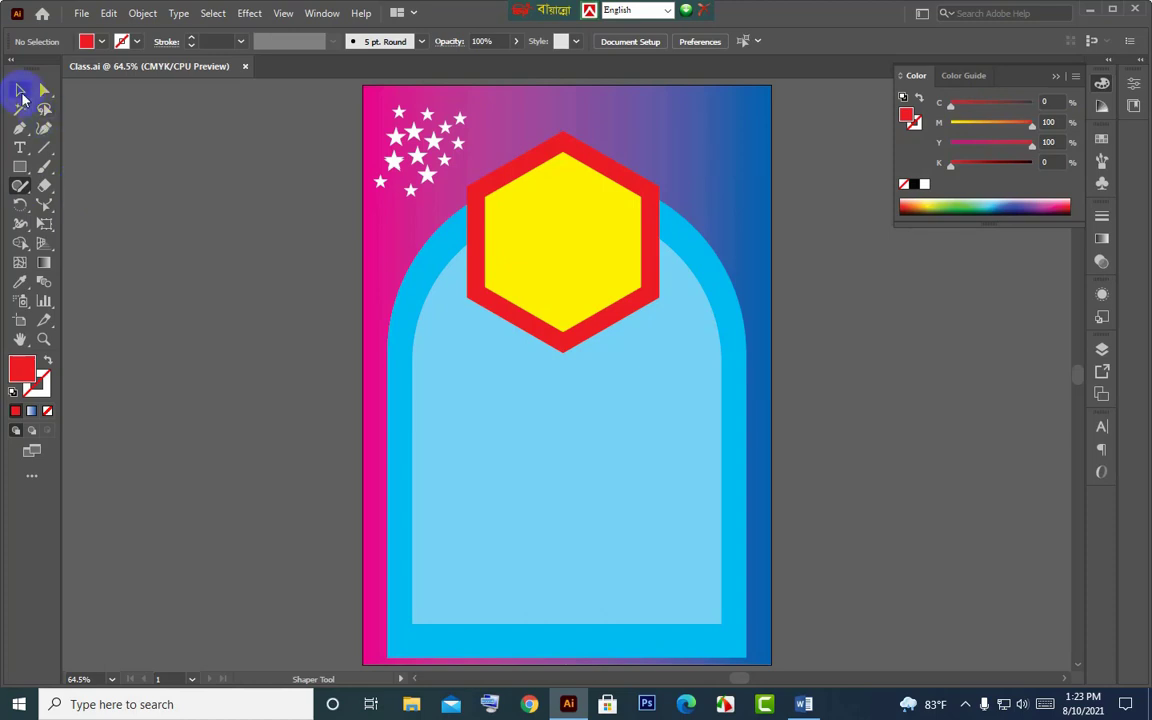
left_click(19, 90)
- Review the Part-07 brush, shaper, pencil and join tools in the Word training chart
left_click(805, 704)
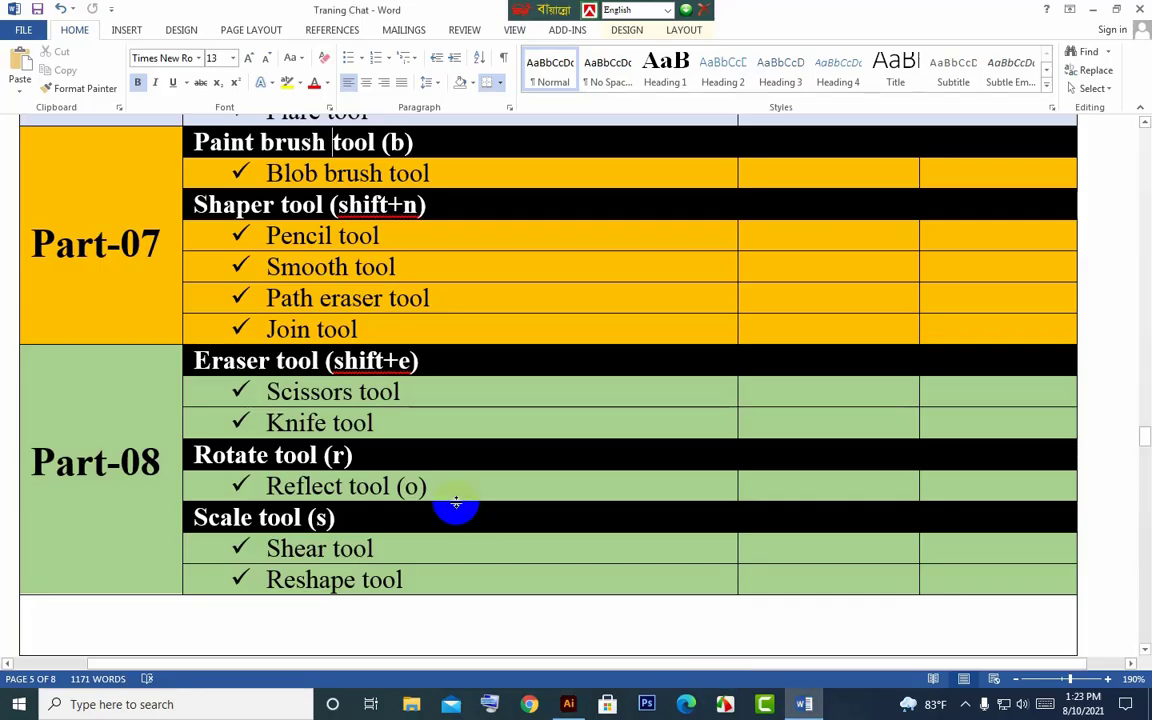
scroll(397, 365, "up", 2)
scroll(397, 365, "up", 3)
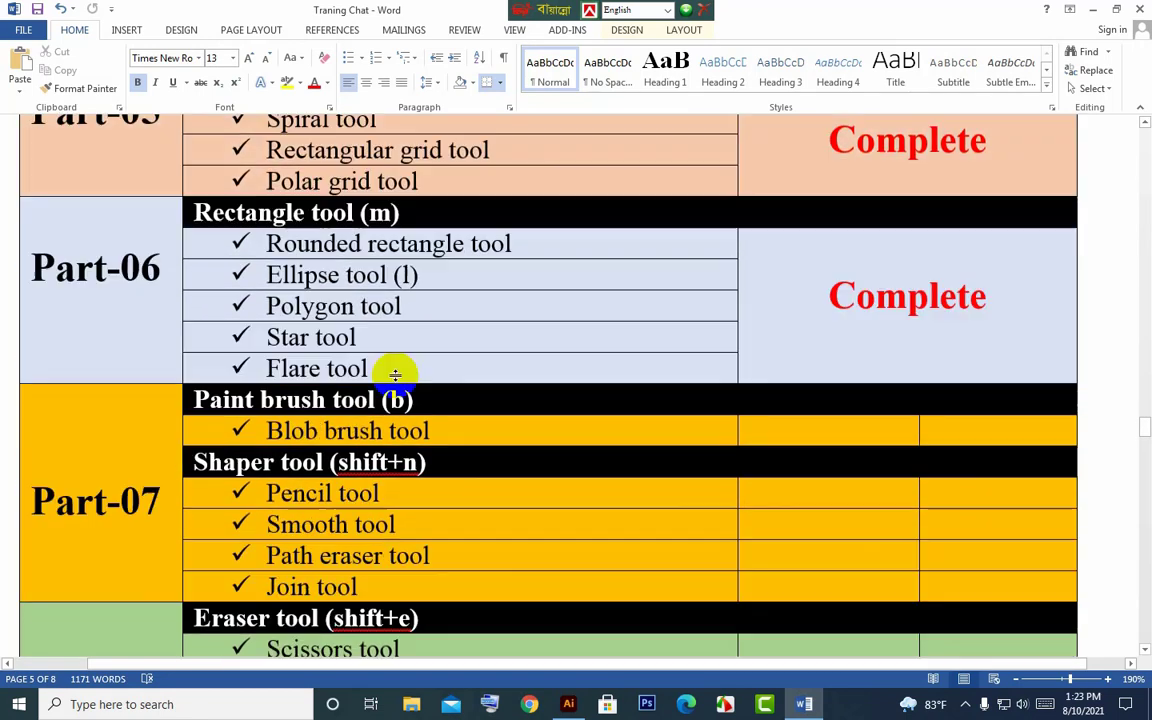
scroll(300, 365, "up", 2)
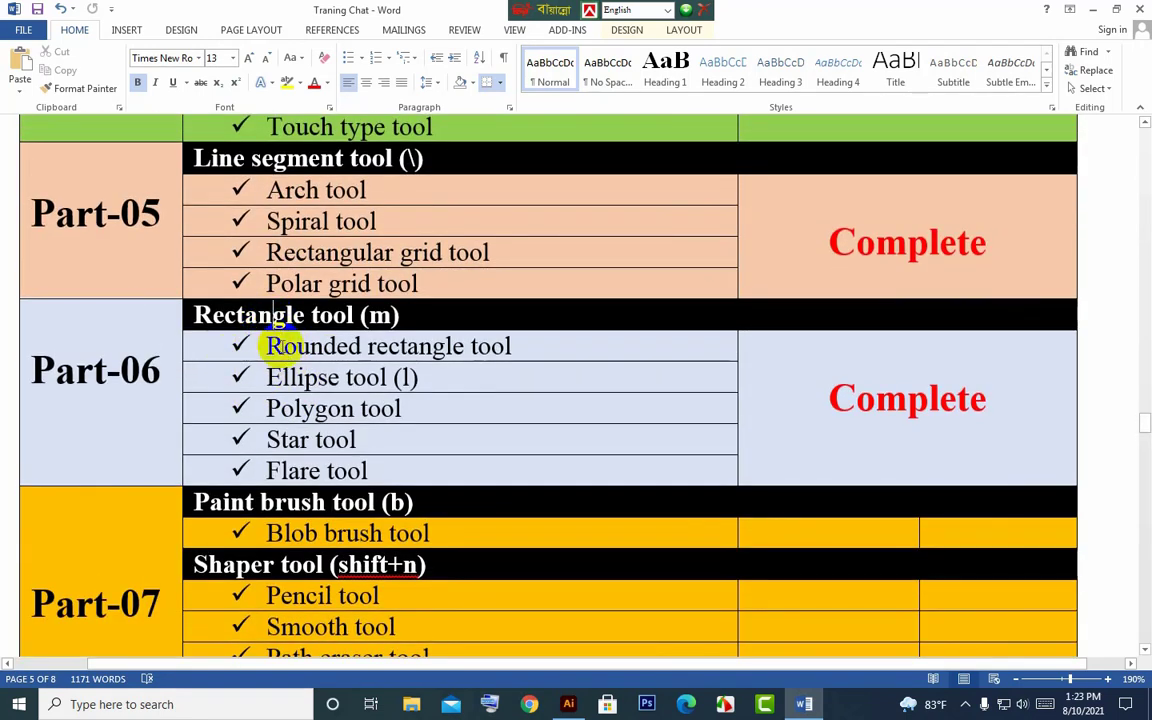
left_click(312, 418)
scroll(350, 440, "down", 2)
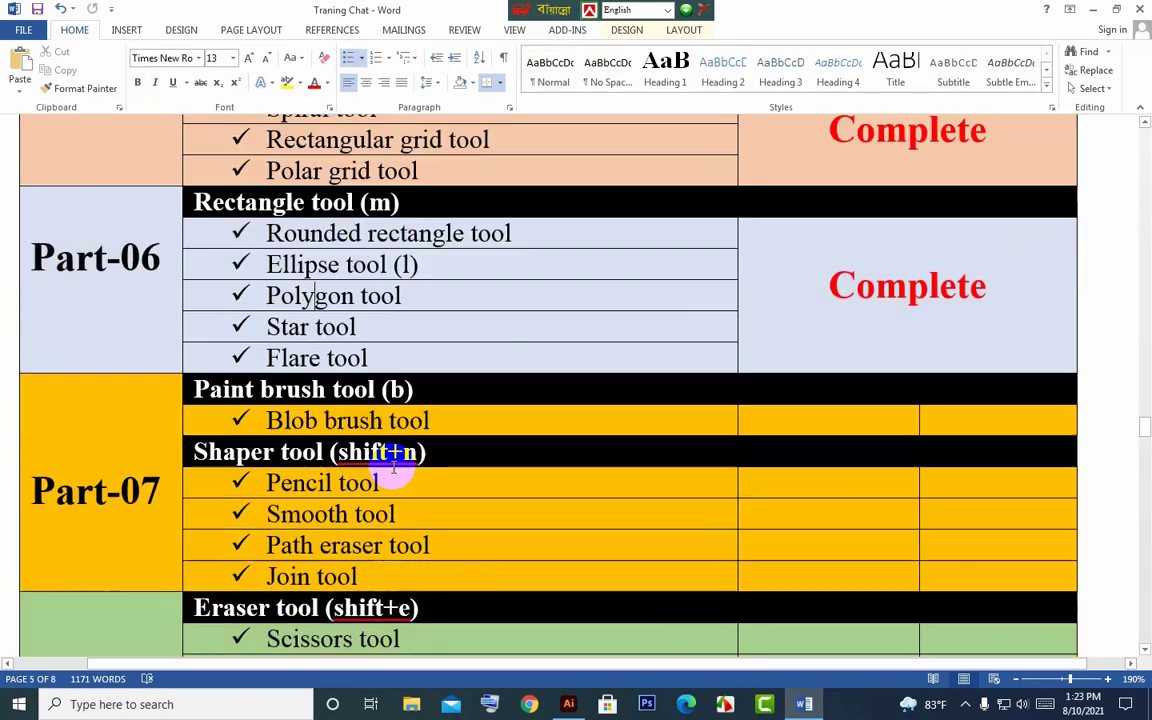
scroll(360, 430, "down", 1)
scroll(337, 402, "down", 2)
scroll(362, 368, "down", 1)
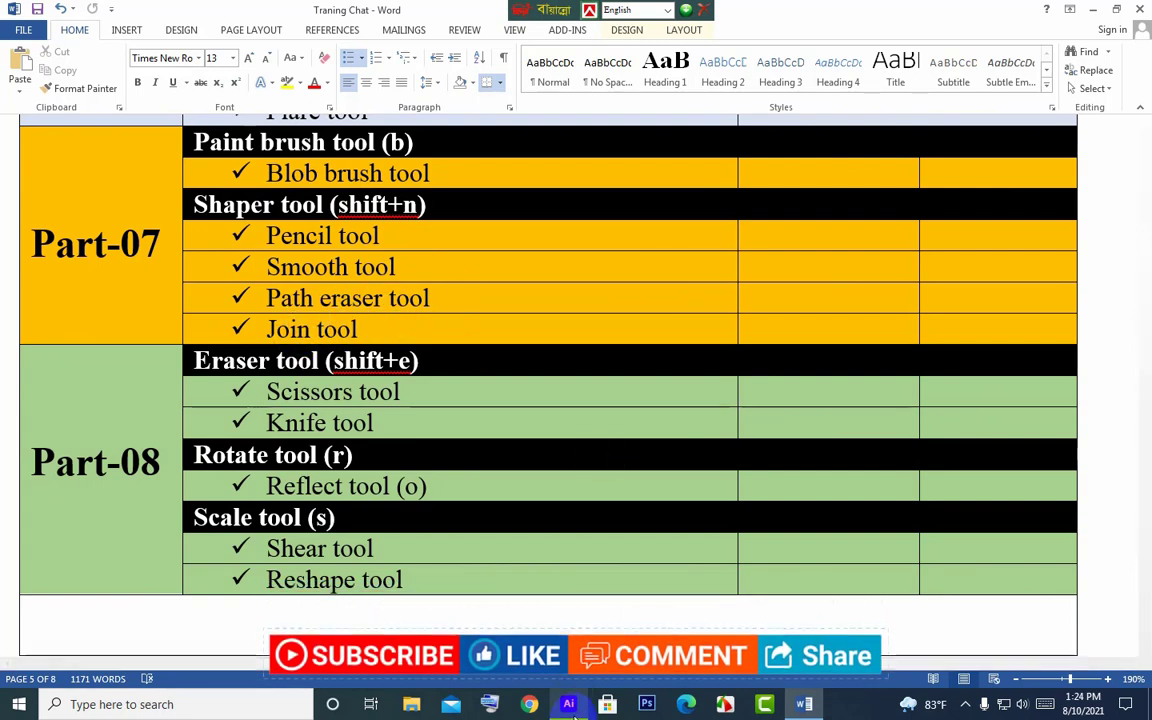
left_click(568, 704)
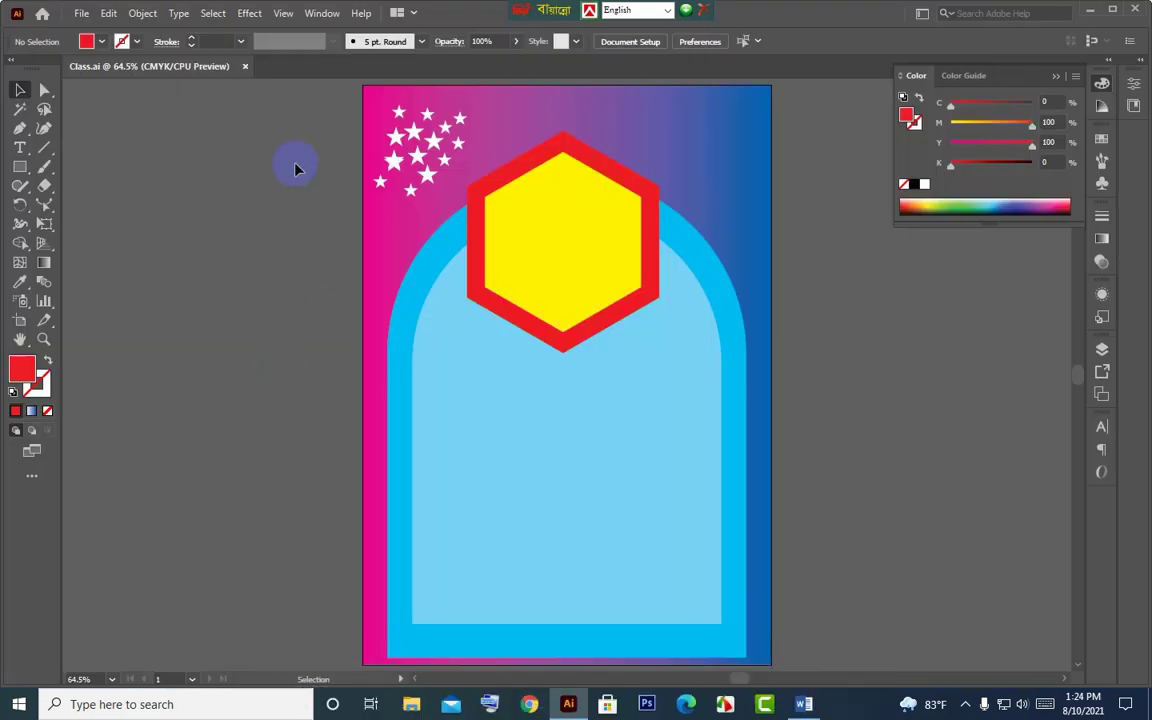
- Marquee-select the hexagon-and-arch poster artwork and delete it
left_click(266, 190)
left_click_drag(340, 150, 853, 517)
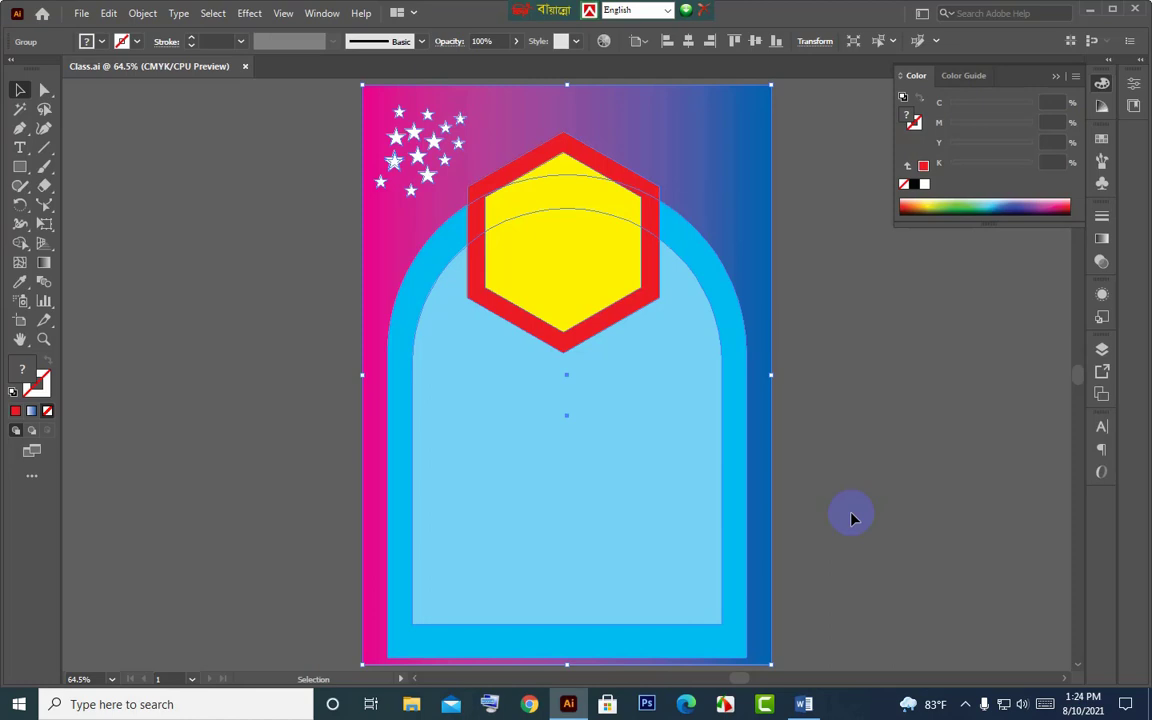
key("Delete")
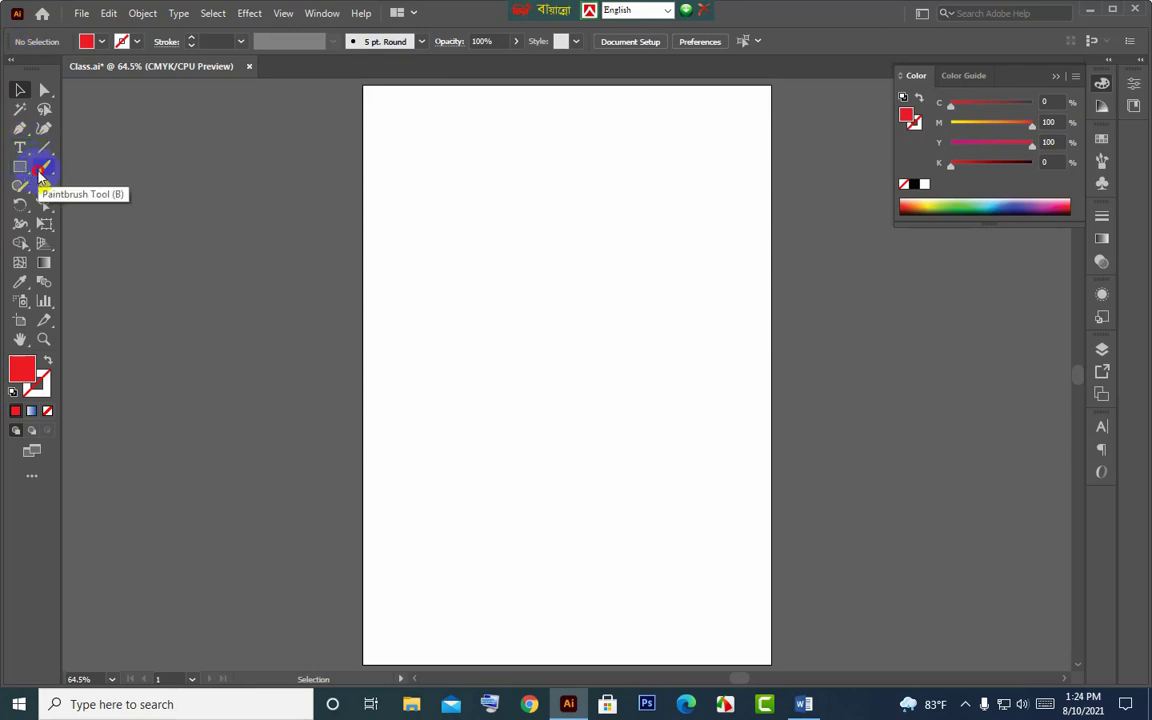
- Paint the red Bengali word, including its dot, with Paintbrush strokes in the artboard's upper middle
mouse_move(40, 177)
left_mouse_down()
mouse_move(97, 187)
mouse_move(44, 172)
left_mouse_up()
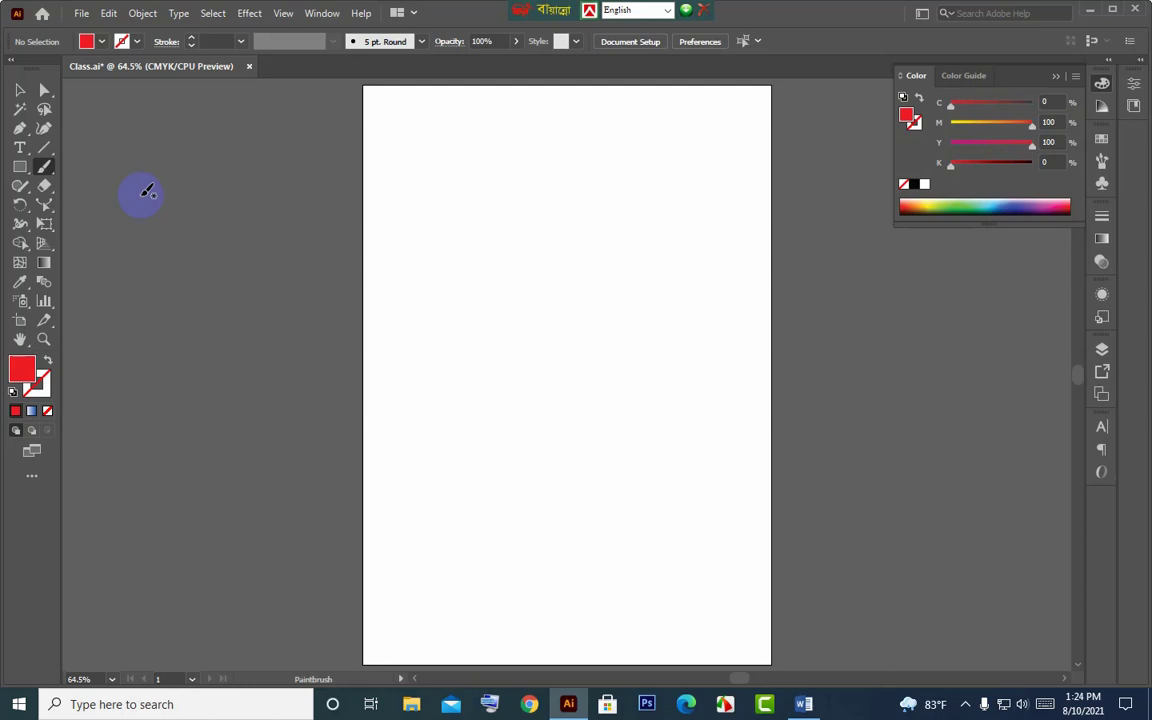
left_click(558, 324)
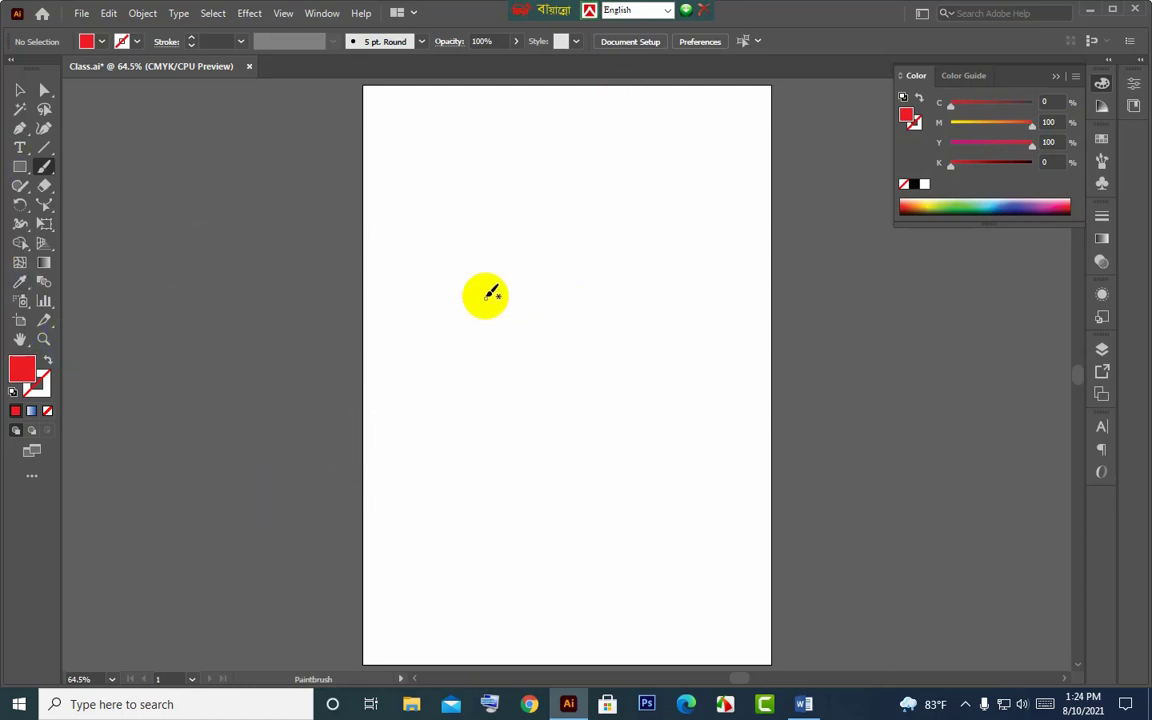
mouse_move(467, 283)
left_mouse_down()
mouse_move(509, 309)
mouse_move(522, 288)
mouse_move(553, 303)
mouse_move(532, 247)
mouse_move(584, 272)
mouse_move(588, 229)
mouse_move(609, 275)
left_mouse_up()
mouse_move(620, 206)
left_mouse_down()
mouse_move(609, 244)
mouse_move(622, 216)
mouse_move(637, 255)
left_mouse_up()
left_click(631, 272)
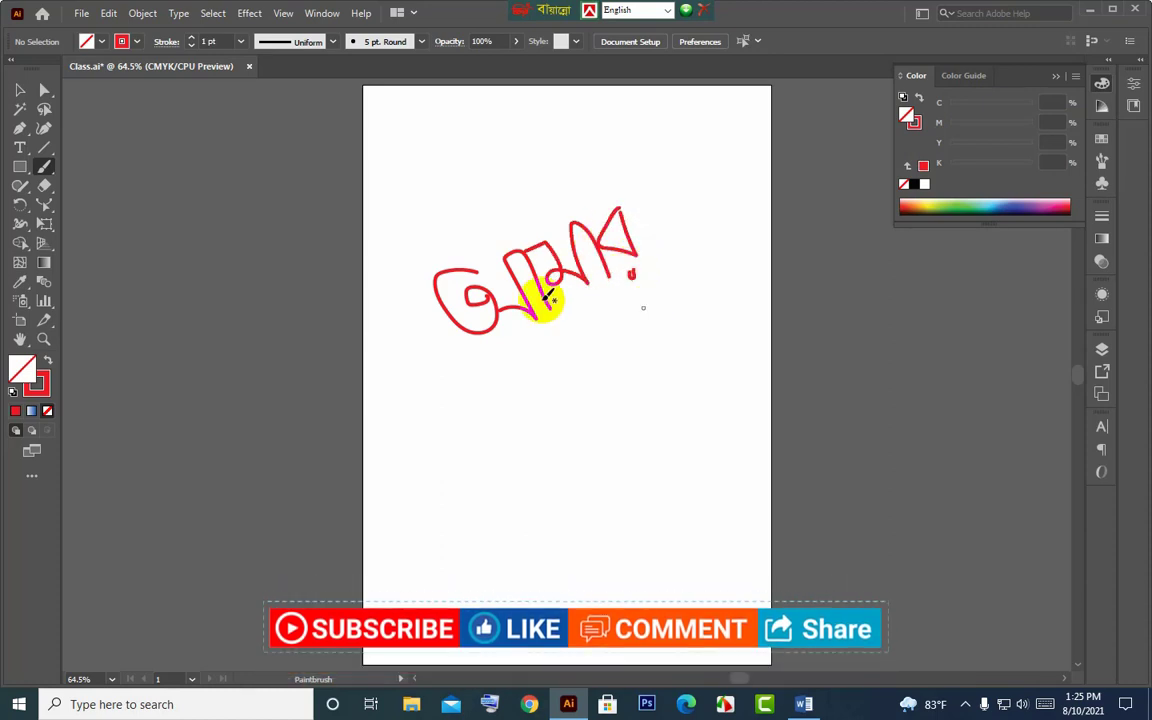
mouse_move(497, 311)
left_mouse_down()
mouse_move(520, 322)
mouse_move(578, 305)
left_mouse_up()
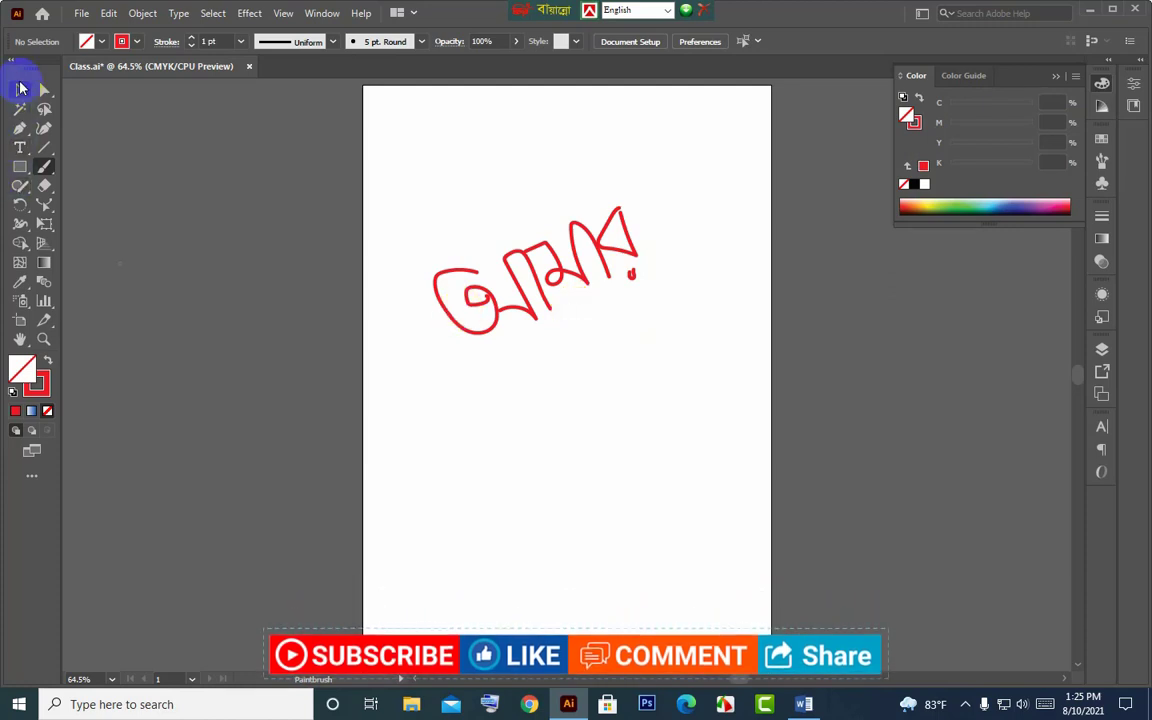
left_click(20, 89)
- Change the Bengali lettering's stroke colour to dark blue using the Color panel sliders
left_click_drag(381, 175, 712, 399)
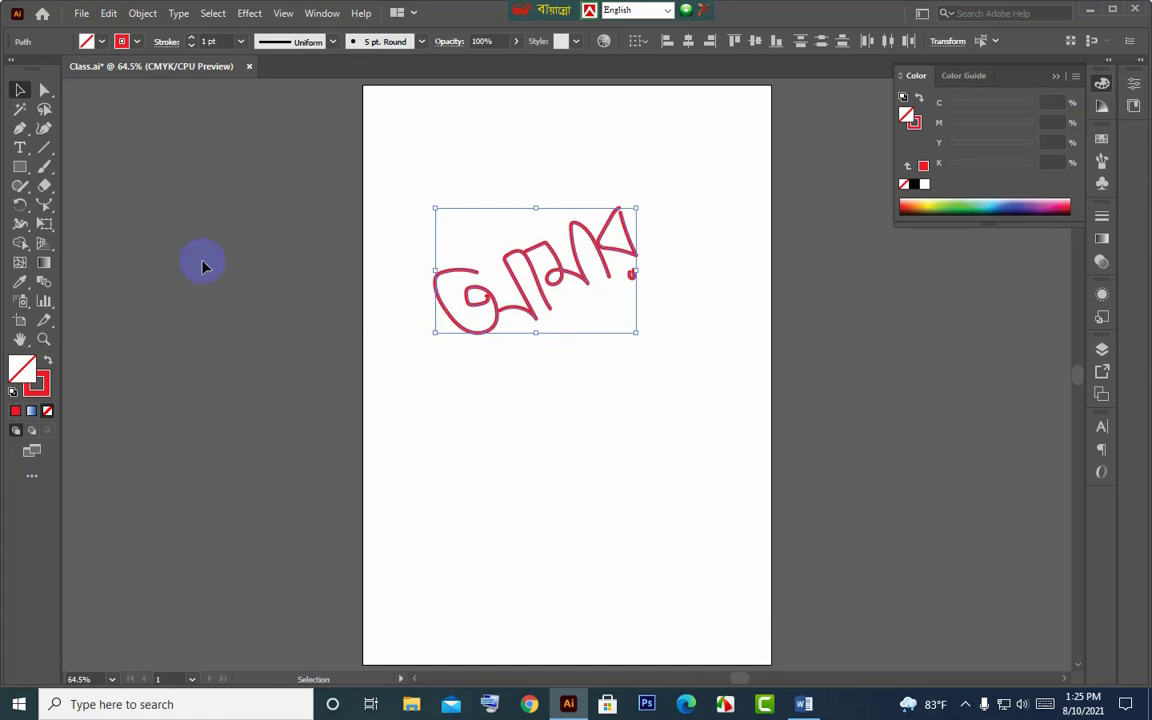
left_click(46, 170)
left_click(20, 90)
left_click(927, 128)
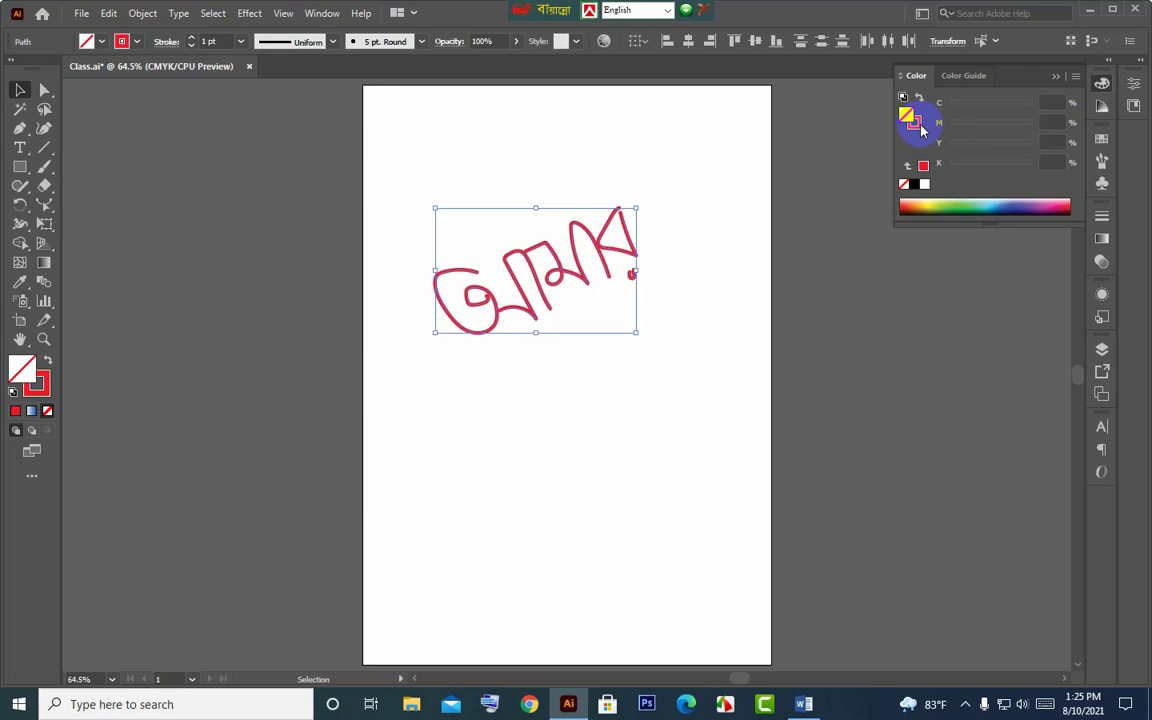
left_click(921, 128)
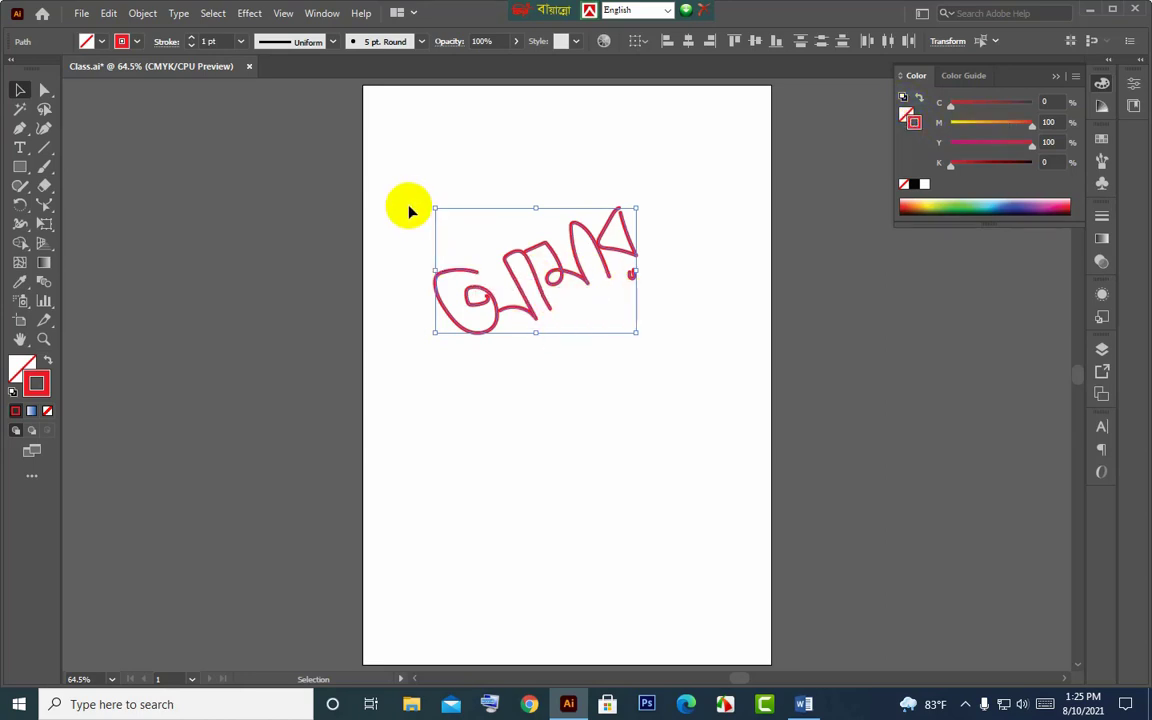
left_click_drag(393, 178, 450, 223)
left_click(583, 307)
mouse_move(1032, 145)
left_mouse_down()
mouse_move(950, 145)
mouse_move(943, 128)
mouse_move(1049, 103)
left_mouse_up()
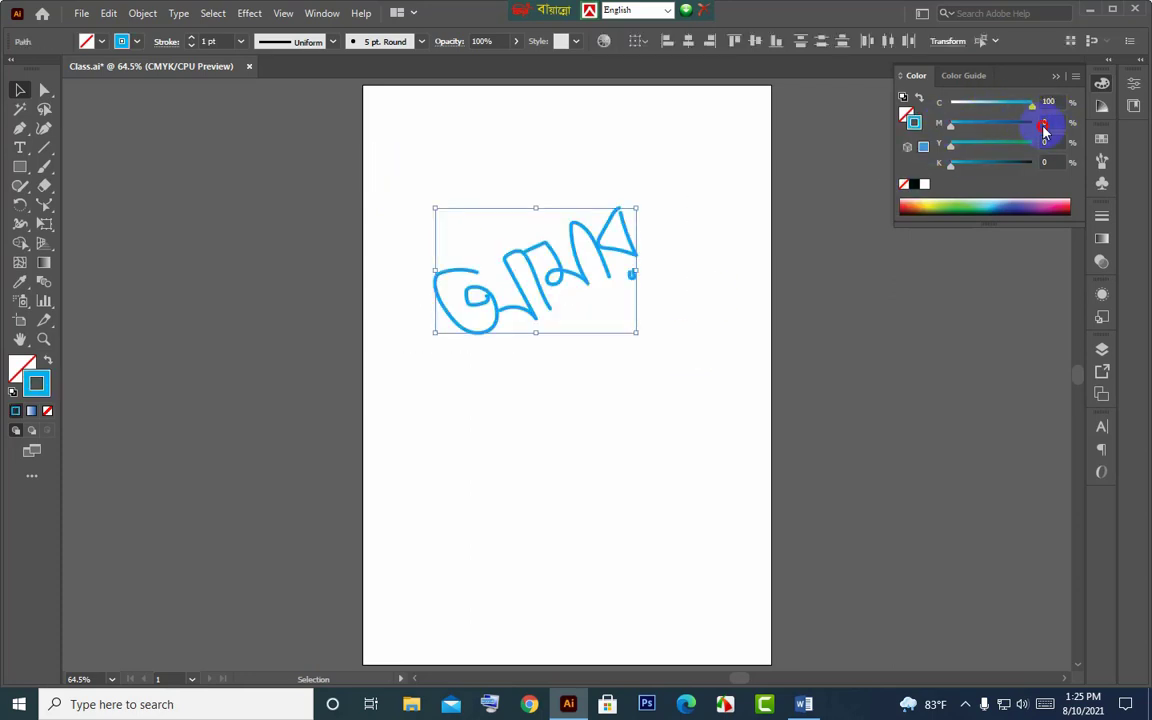
left_click_drag(950, 123, 1032, 123)
- Set the lettering's stroke weight to 3 pt, then delete the lettering
left_click(191, 38)
left_click(191, 38)
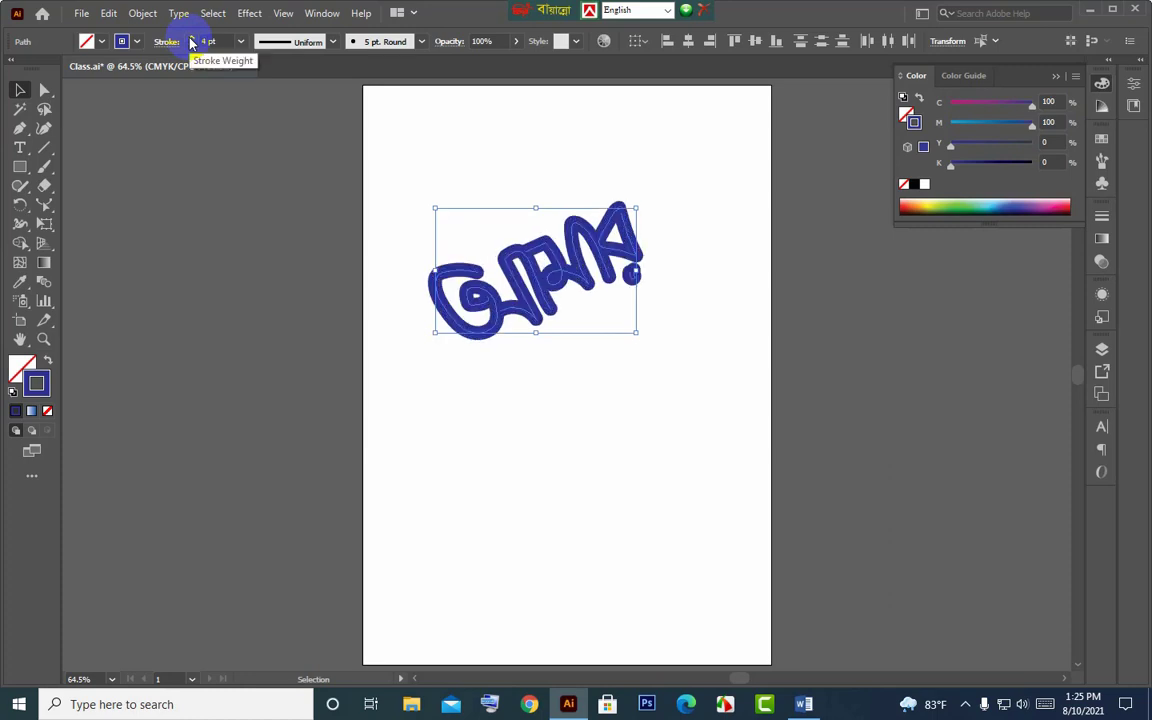
left_click(189, 45)
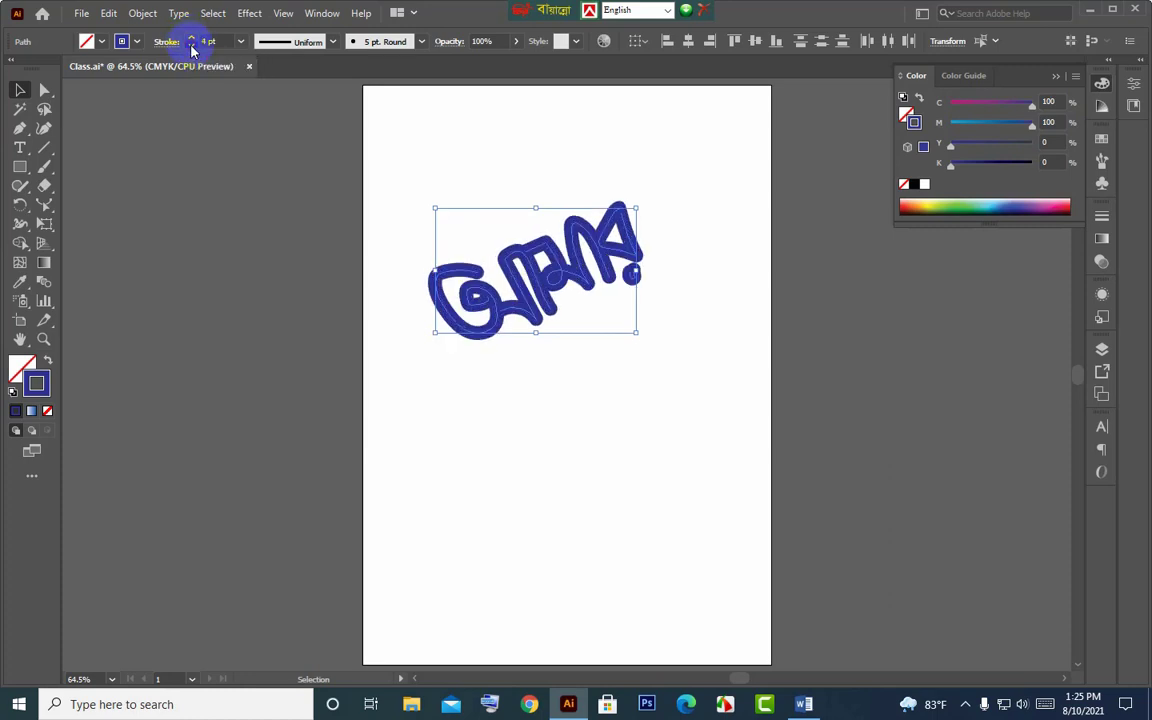
left_click_drag(380, 218, 770, 393)
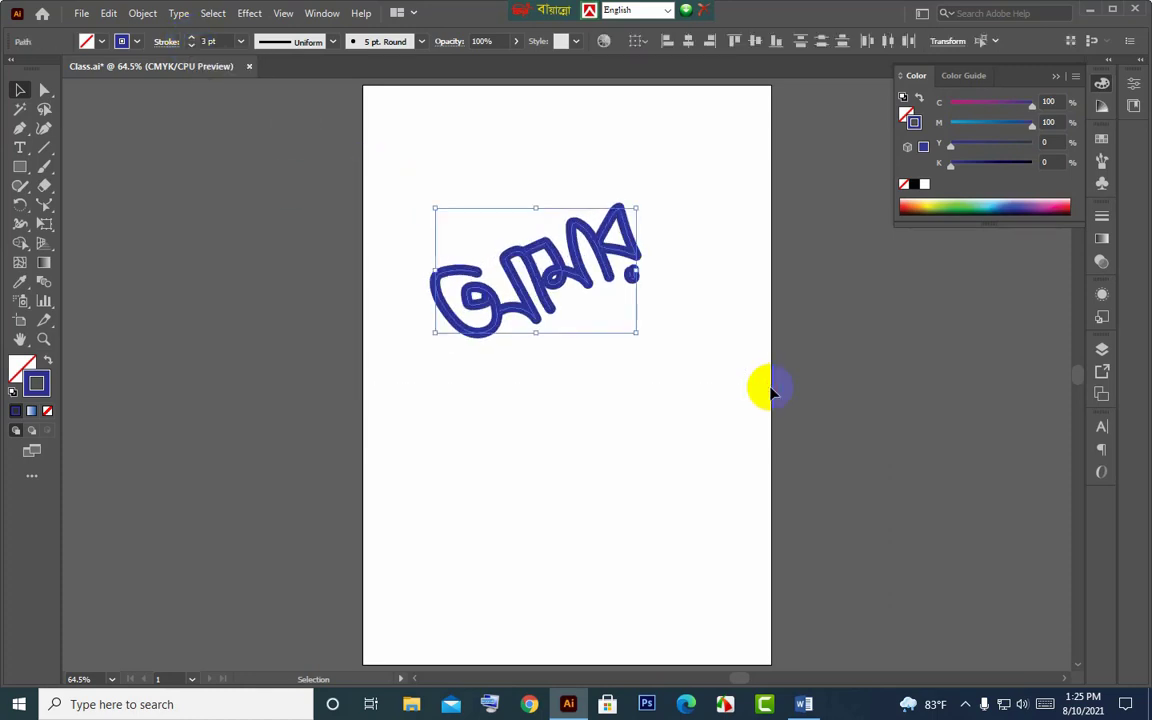
key("Delete")
left_click_drag(44, 166, 103, 197)
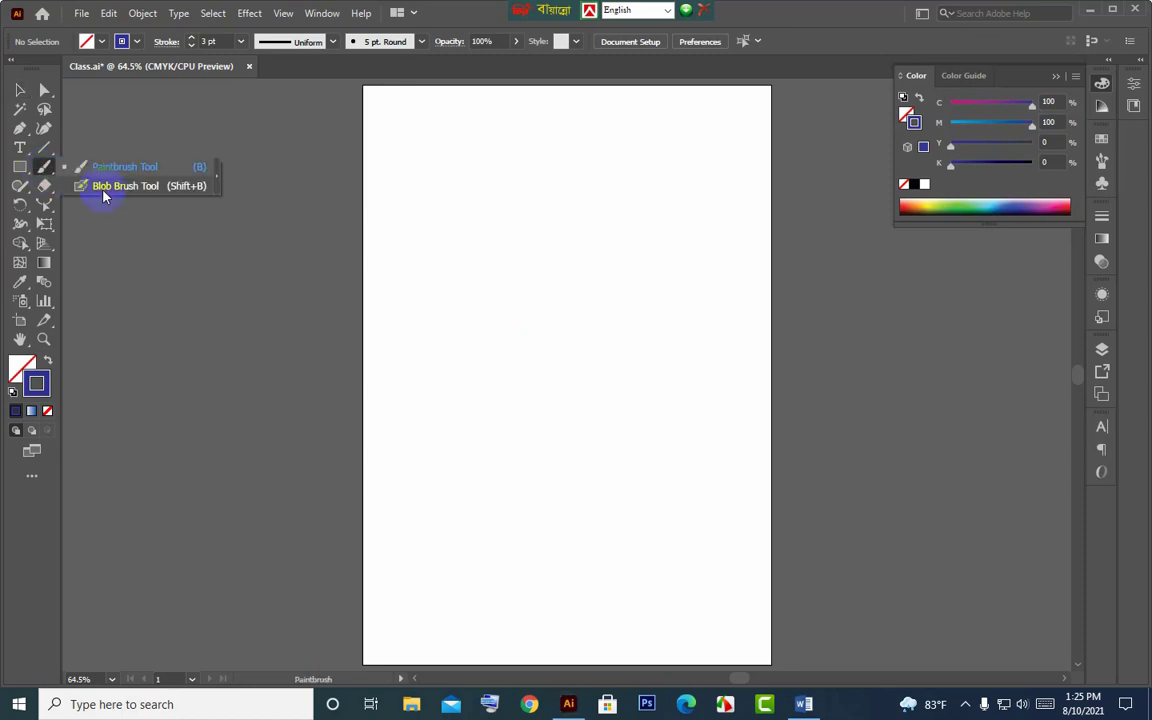
- Paint the dark-blue Bengali letter strokes, including the hooked curve and final letter, with the Blob Brush
left_click(139, 192)
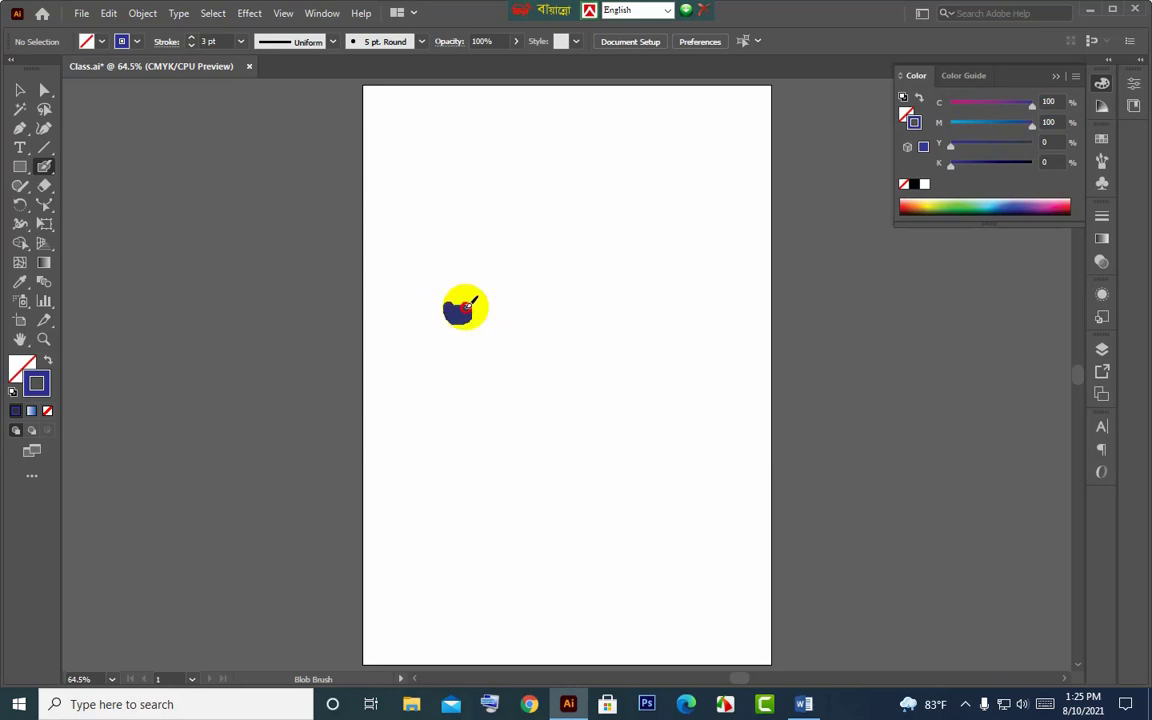
mouse_move(458, 308)
left_mouse_down()
mouse_move(404, 303)
mouse_move(483, 329)
mouse_move(532, 327)
mouse_move(483, 262)
mouse_move(560, 249)
mouse_move(537, 268)
mouse_move(589, 301)
mouse_move(571, 296)
mouse_move(655, 320)
left_mouse_up()
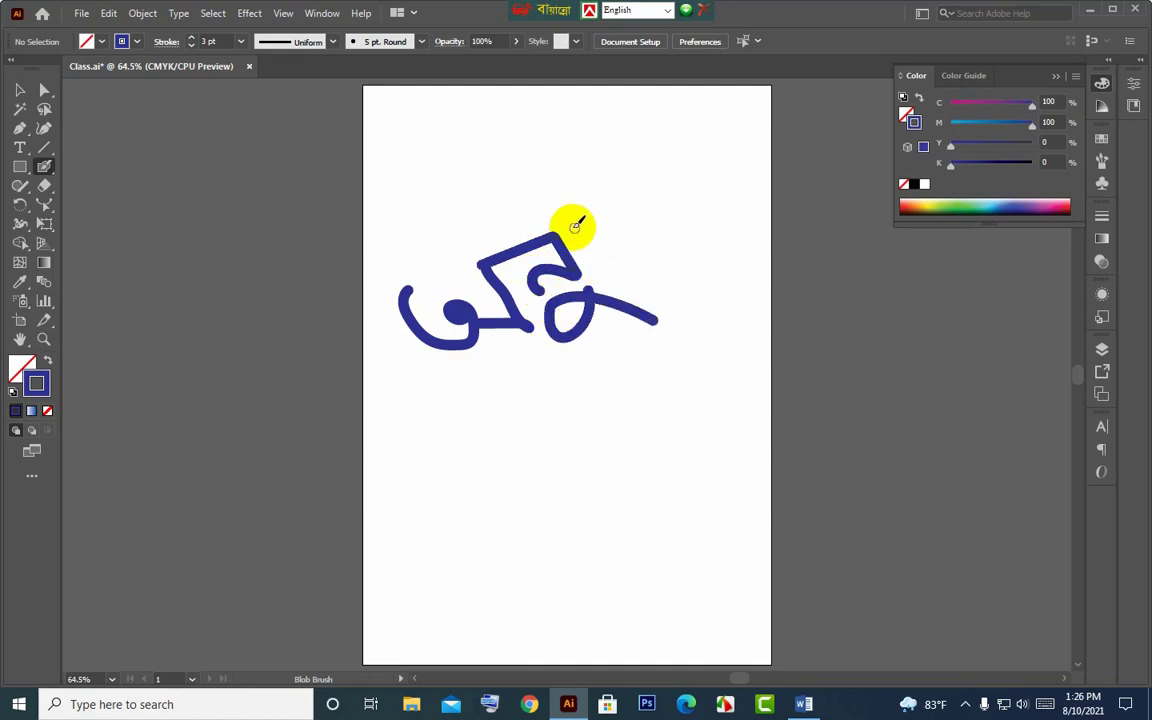
mouse_move(558, 228)
left_mouse_down()
mouse_move(612, 213)
mouse_move(591, 244)
mouse_move(625, 262)
mouse_move(607, 226)
mouse_move(626, 260)
mouse_move(591, 244)
mouse_move(617, 244)
mouse_move(625, 257)
left_mouse_up()
left_click_drag(664, 259, 656, 249)
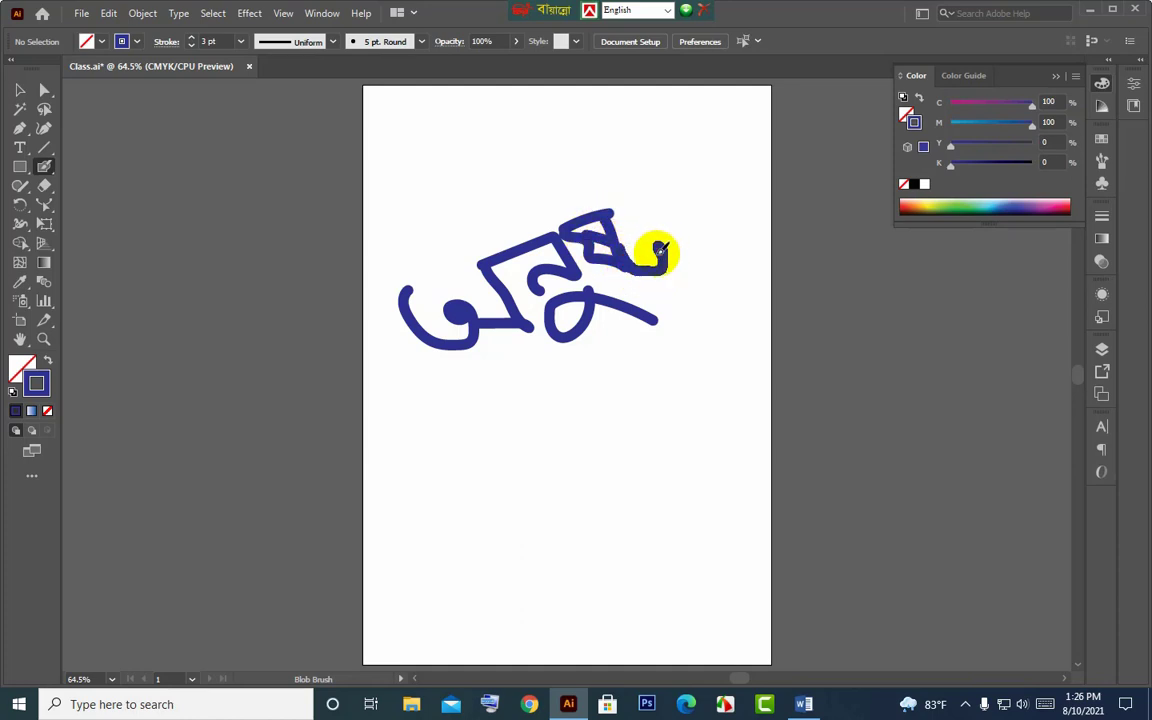
left_click_drag(607, 200, 535, 198)
mouse_move(604, 203)
left_mouse_down()
mouse_move(681, 244)
mouse_move(658, 193)
mouse_move(715, 175)
mouse_move(718, 212)
mouse_move(695, 237)
left_mouse_up()
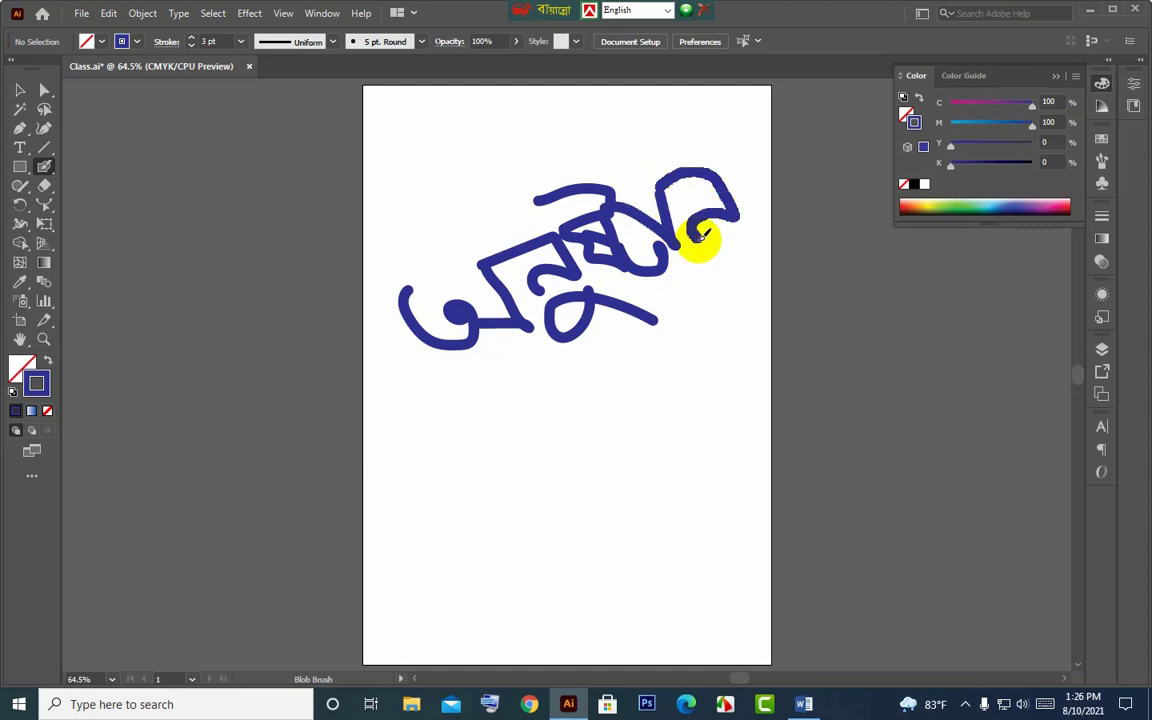
left_click(577, 328)
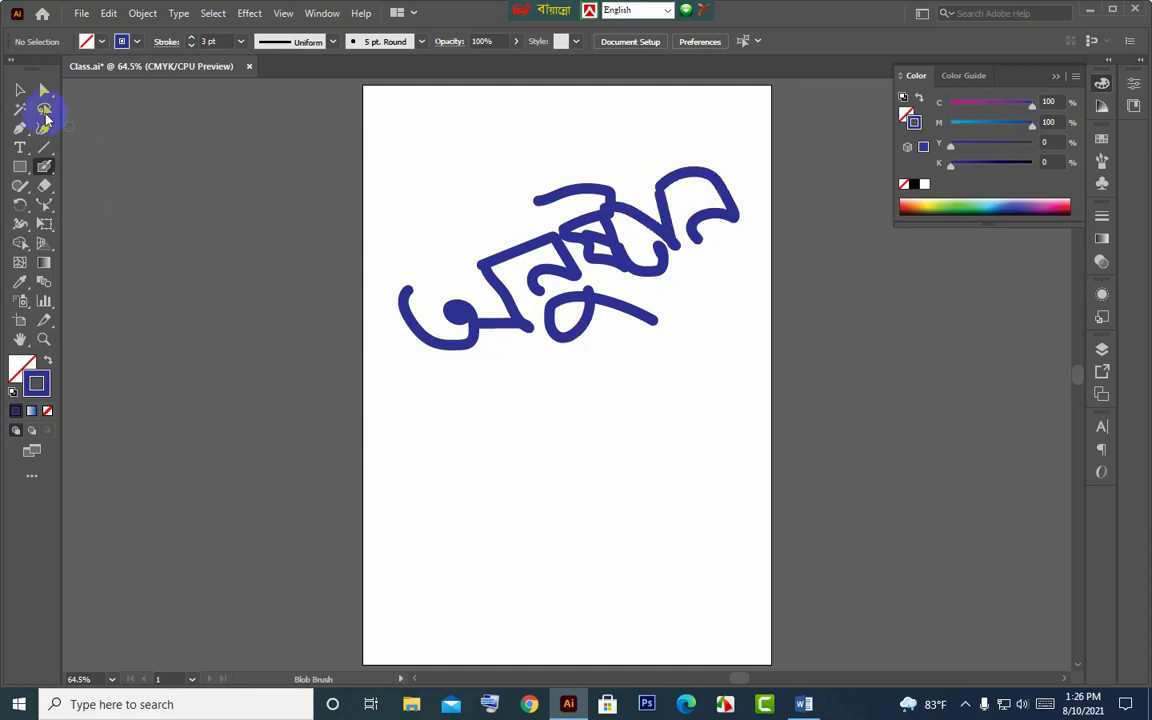
- Marquee-select all the lettering strokes and toggle between fill and stroke in the Color panel
left_click_drag(396, 263, 818, 422)
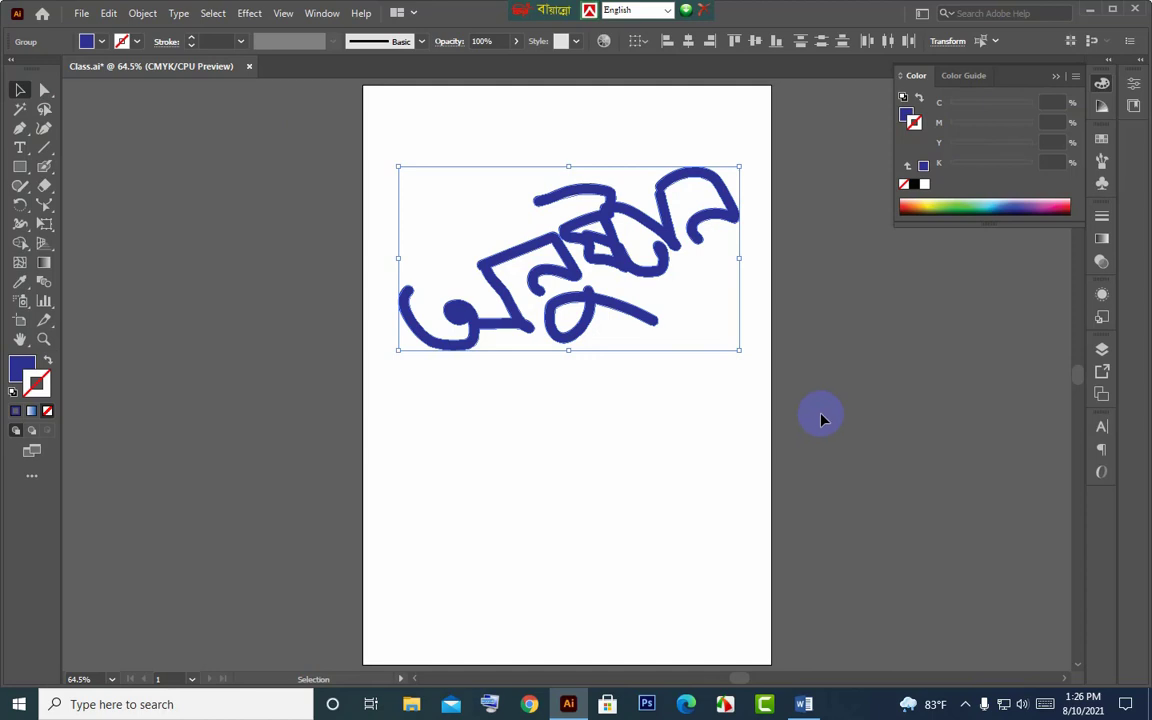
left_click(907, 119)
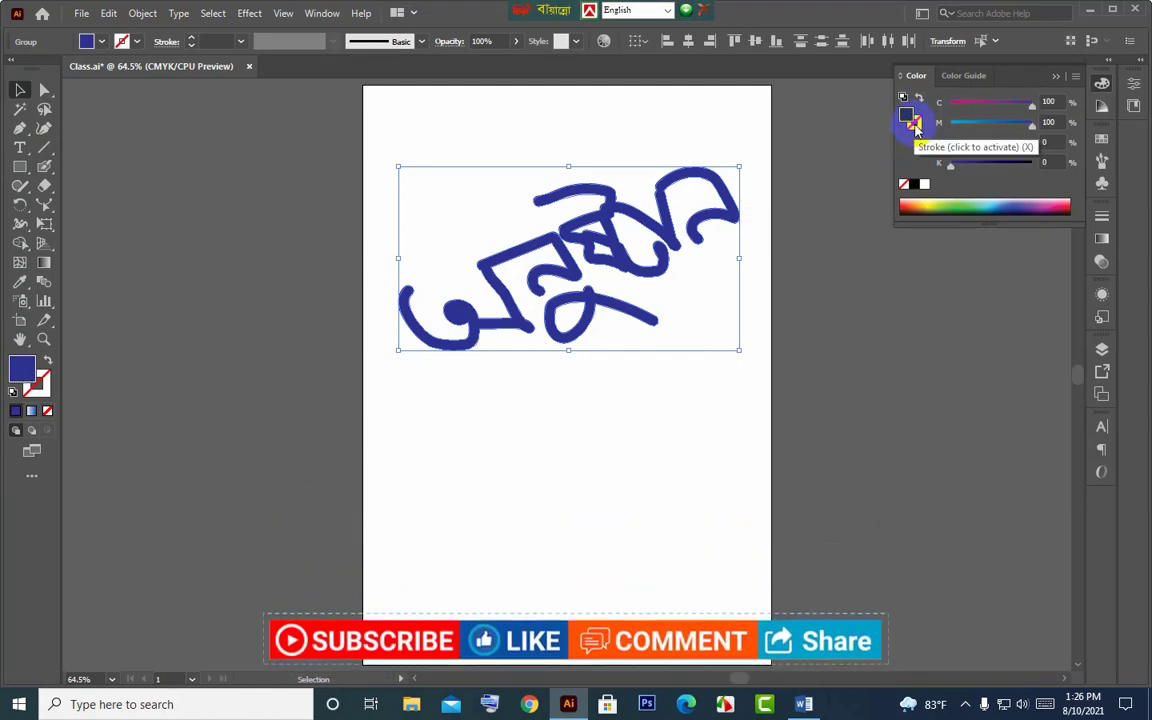
left_click(913, 122)
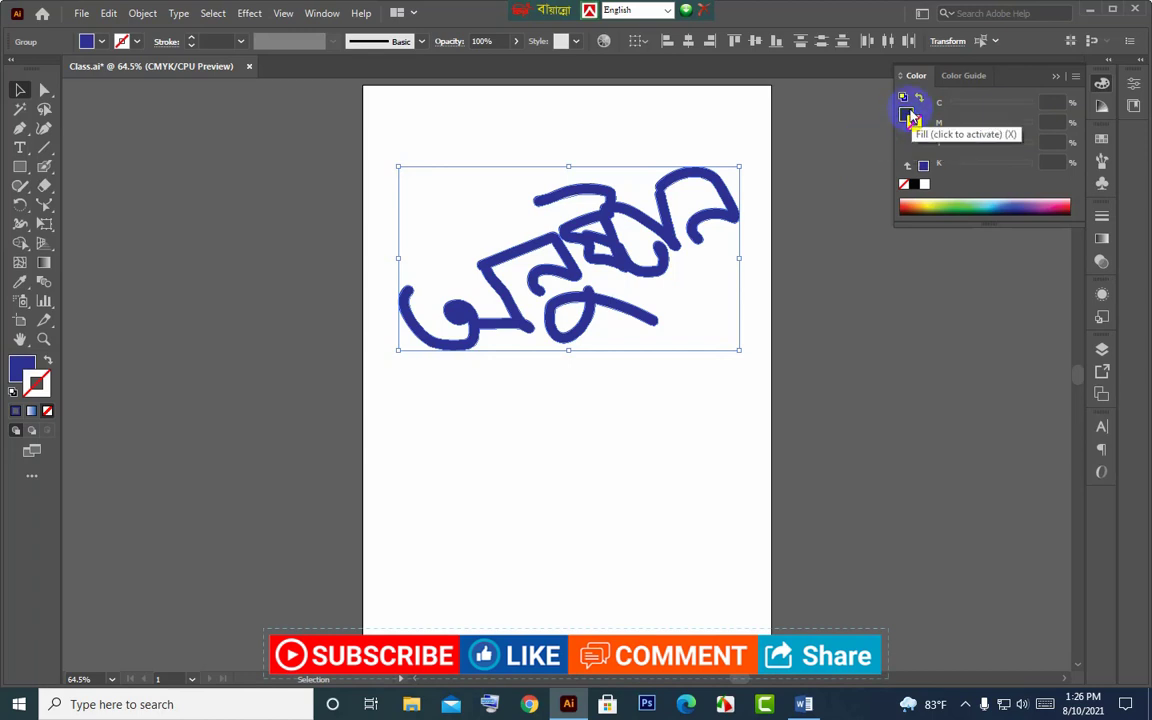
left_click(907, 115)
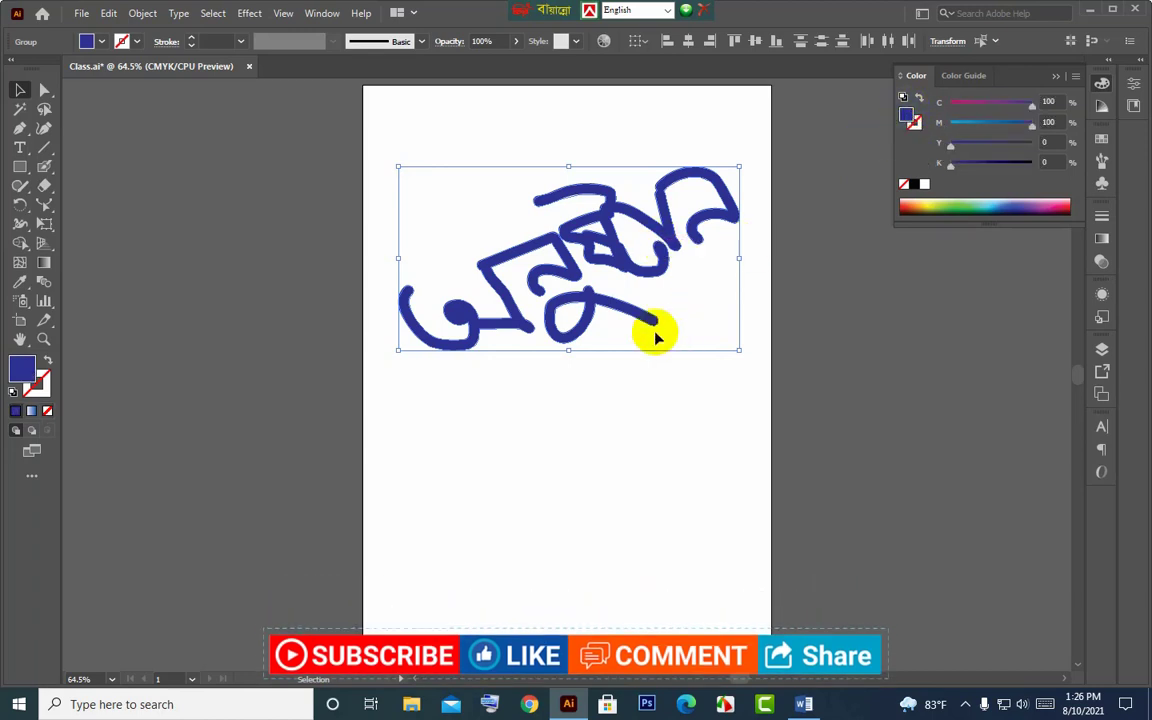
left_click(757, 398)
left_click_drag(757, 398, 380, 172)
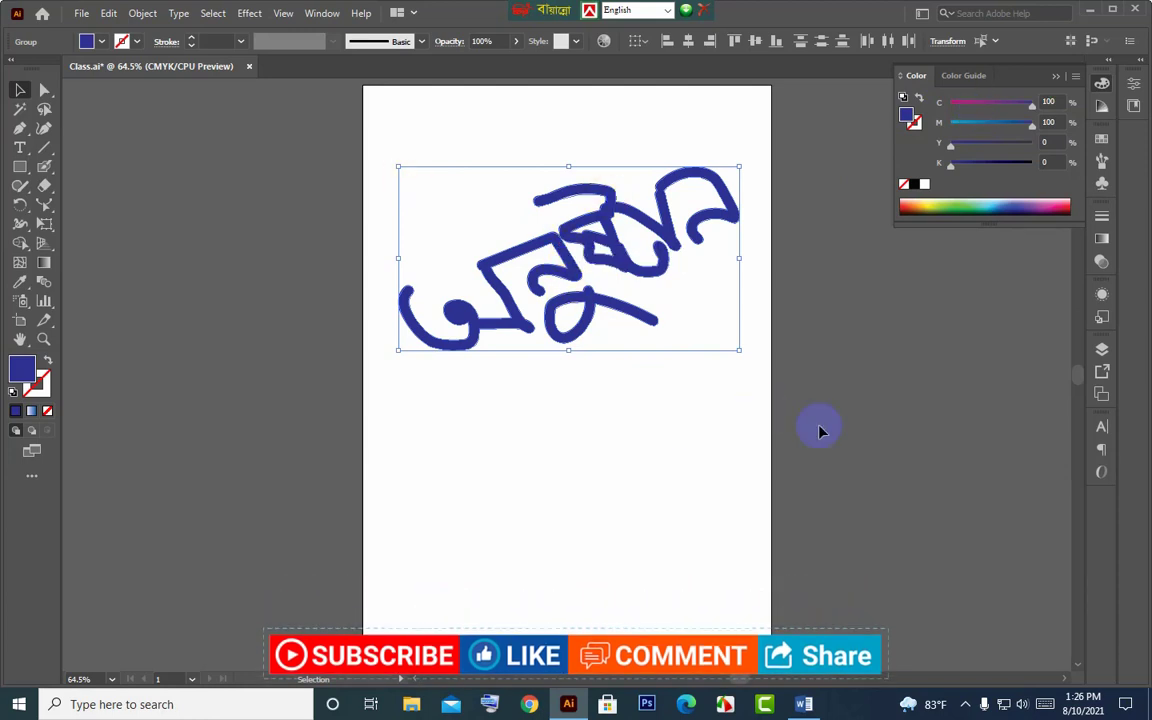
- Set the selected lettering's stroke to None
left_click_drag(818, 429, 275, 118)
left_click(194, 39)
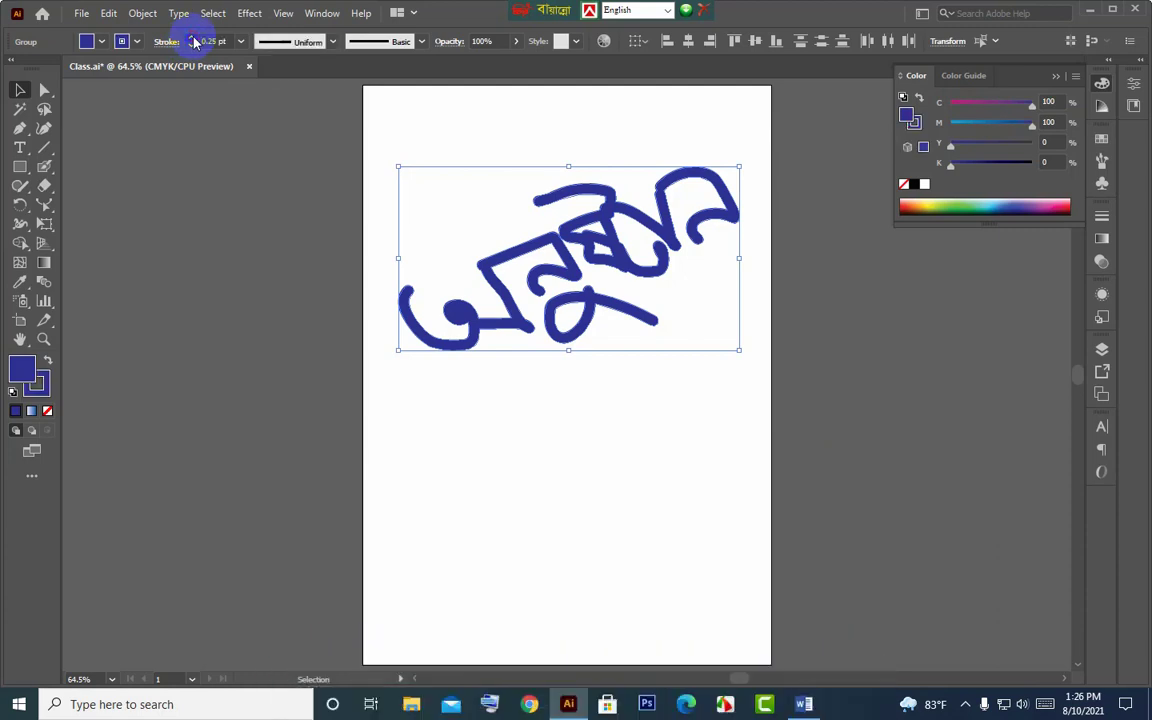
left_click(194, 39)
left_click(192, 45)
left_click(192, 45)
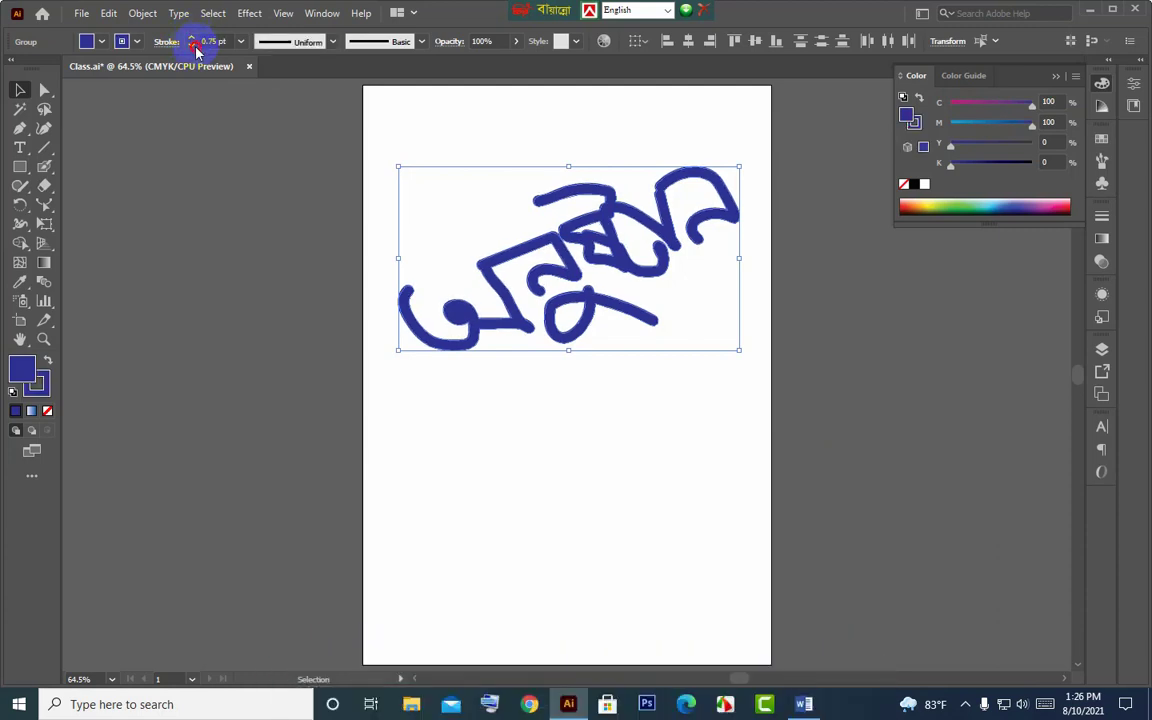
left_click(195, 46)
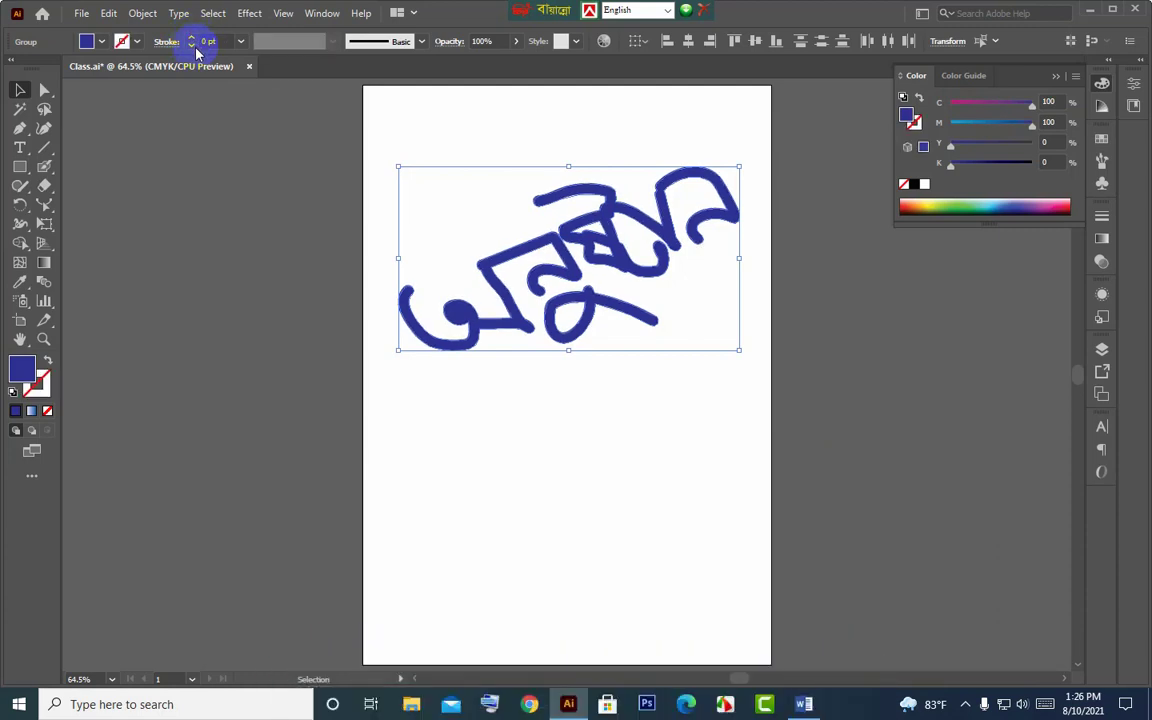
- Change the lettering's fill to red (C0 M100 Y100 K0) and deselect it
left_click(350, 154)
left_click(553, 249)
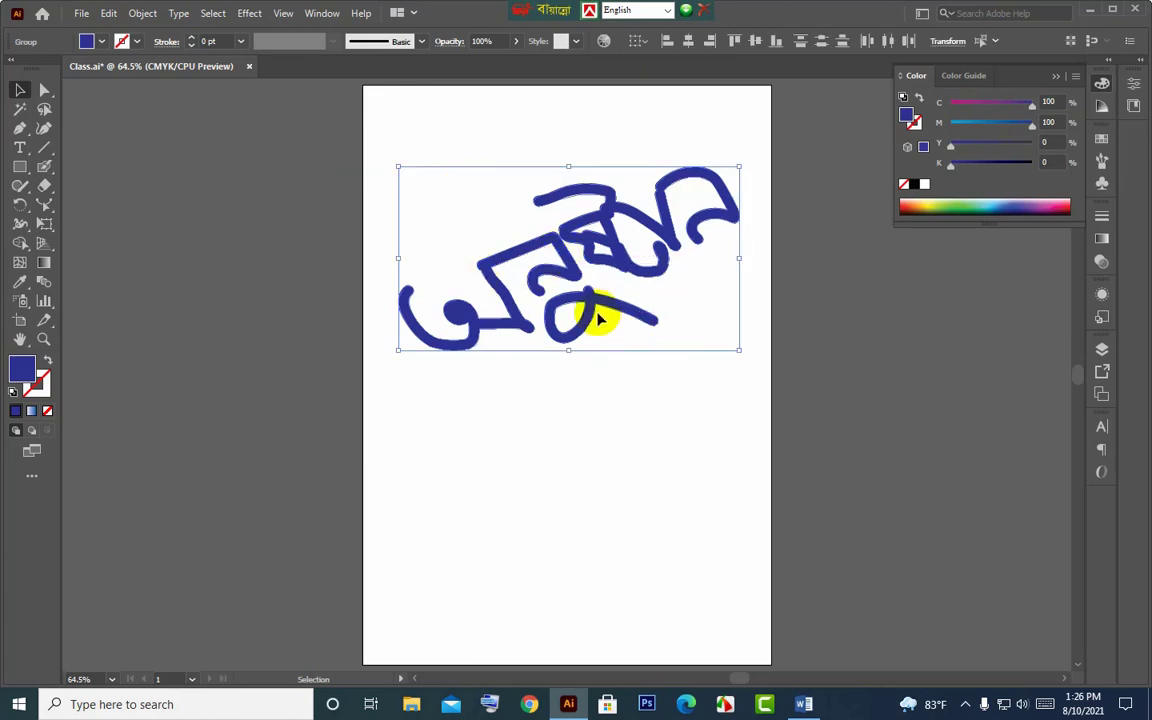
mouse_move(1032, 123)
left_mouse_down()
mouse_move(950, 123)
mouse_move(950, 103)
left_mouse_up()
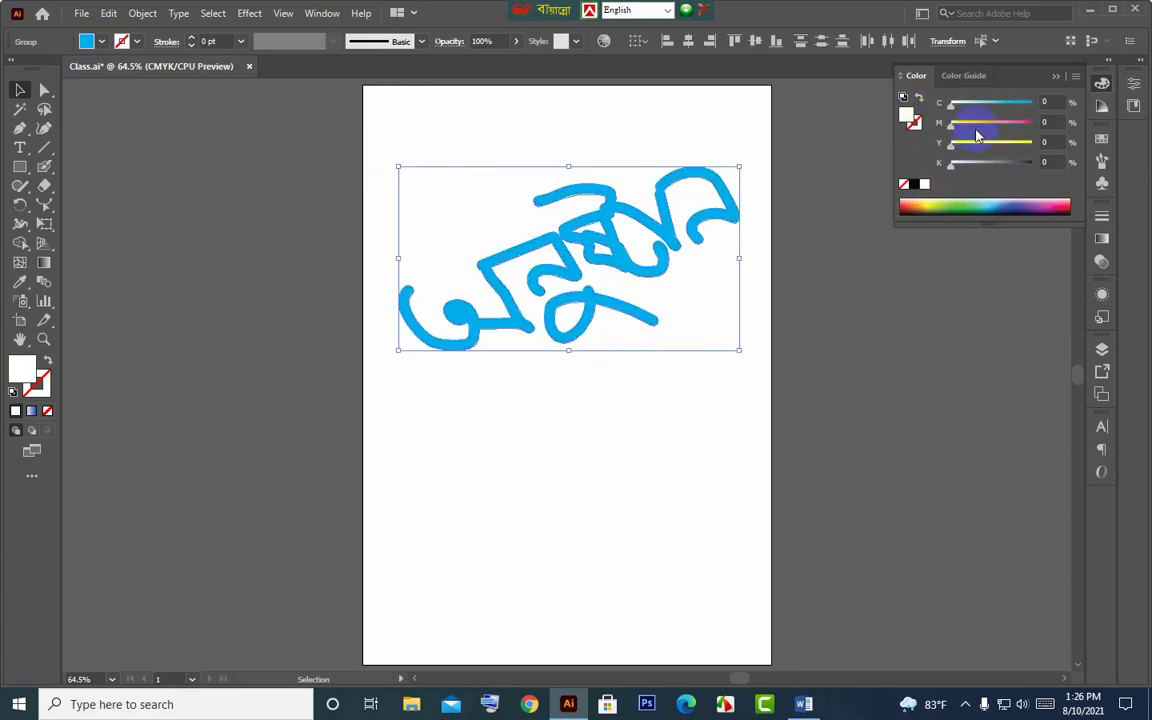
left_click(1033, 124)
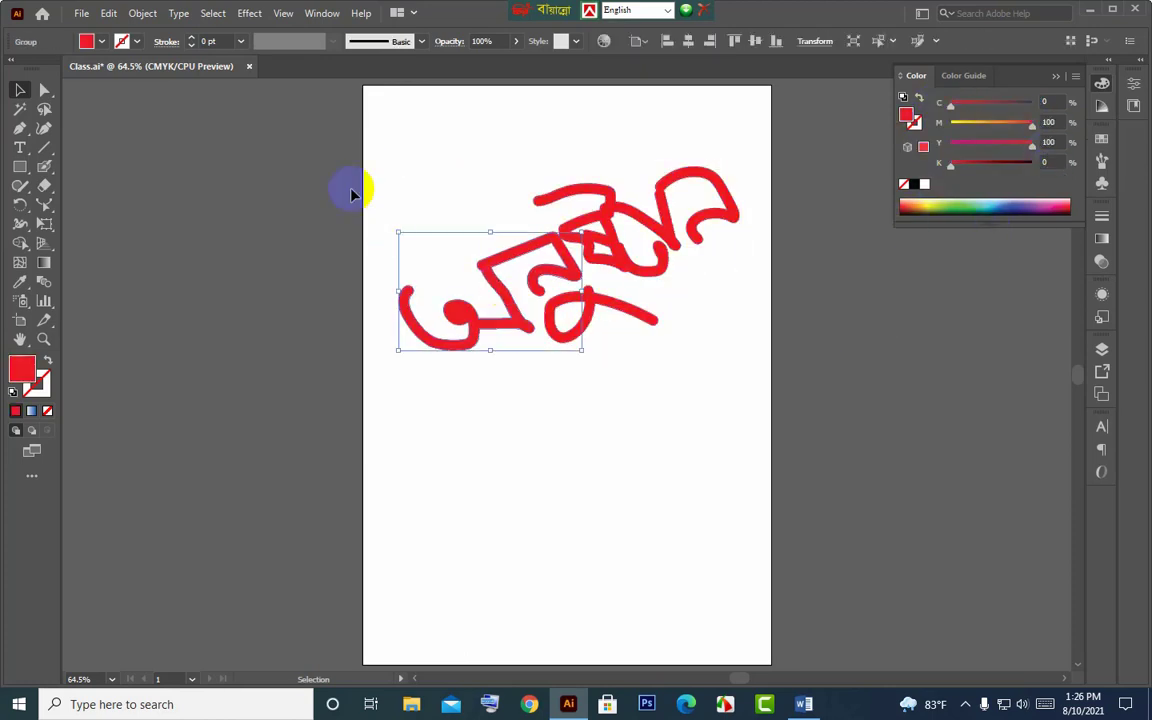
left_click(270, 356)
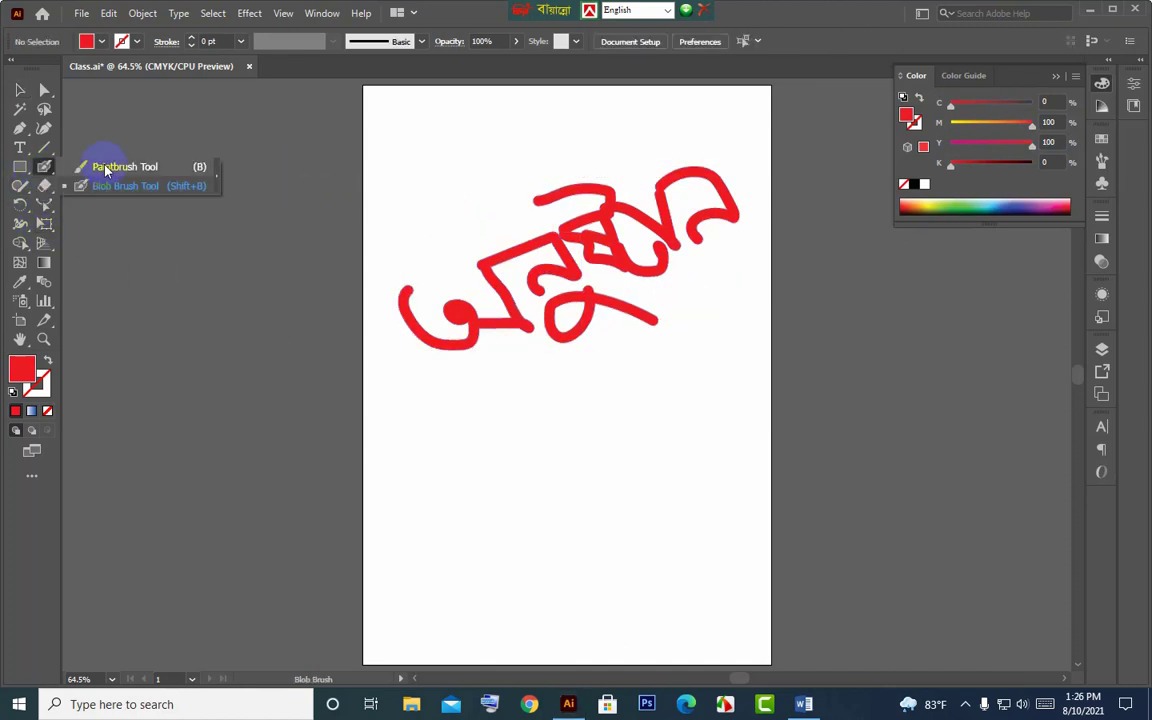
left_click_drag(44, 167, 95, 163)
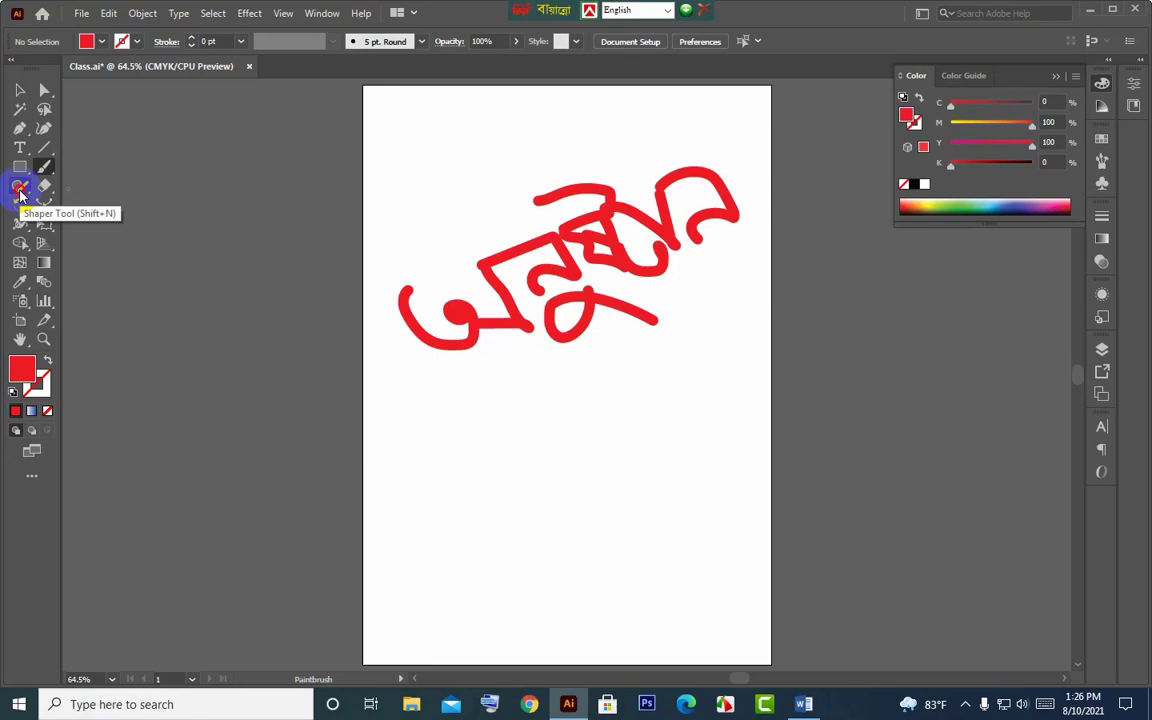
left_click(20, 188)
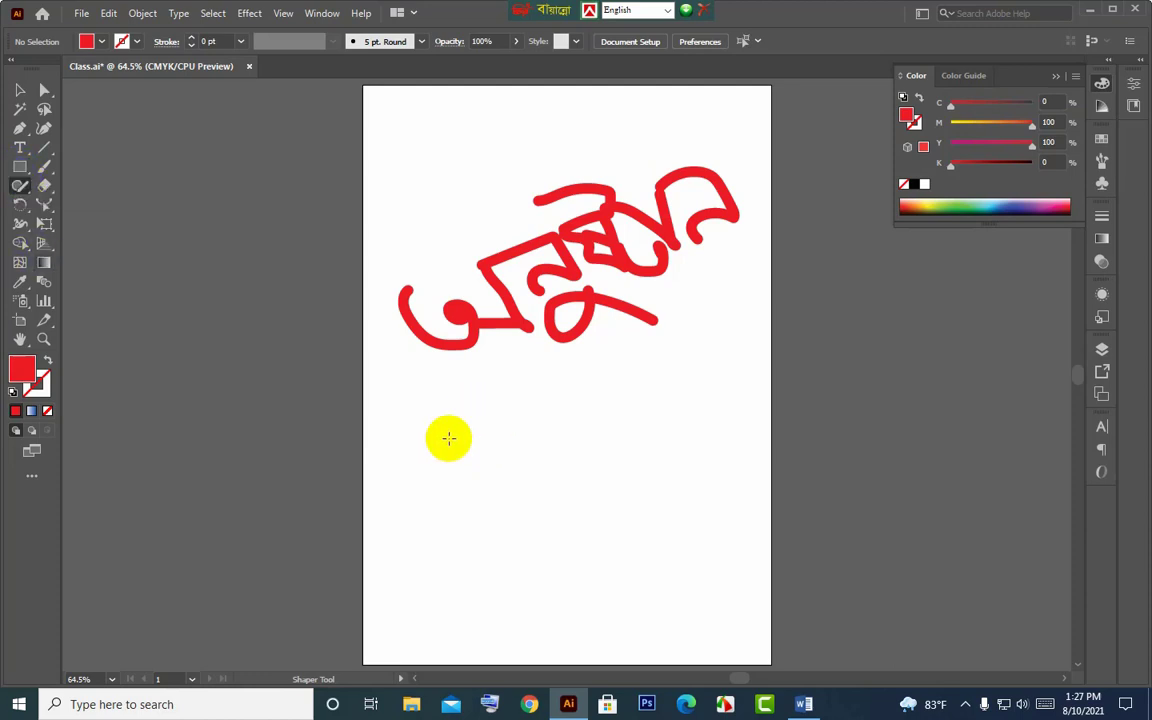
left_click_drag(473, 405, 479, 401)
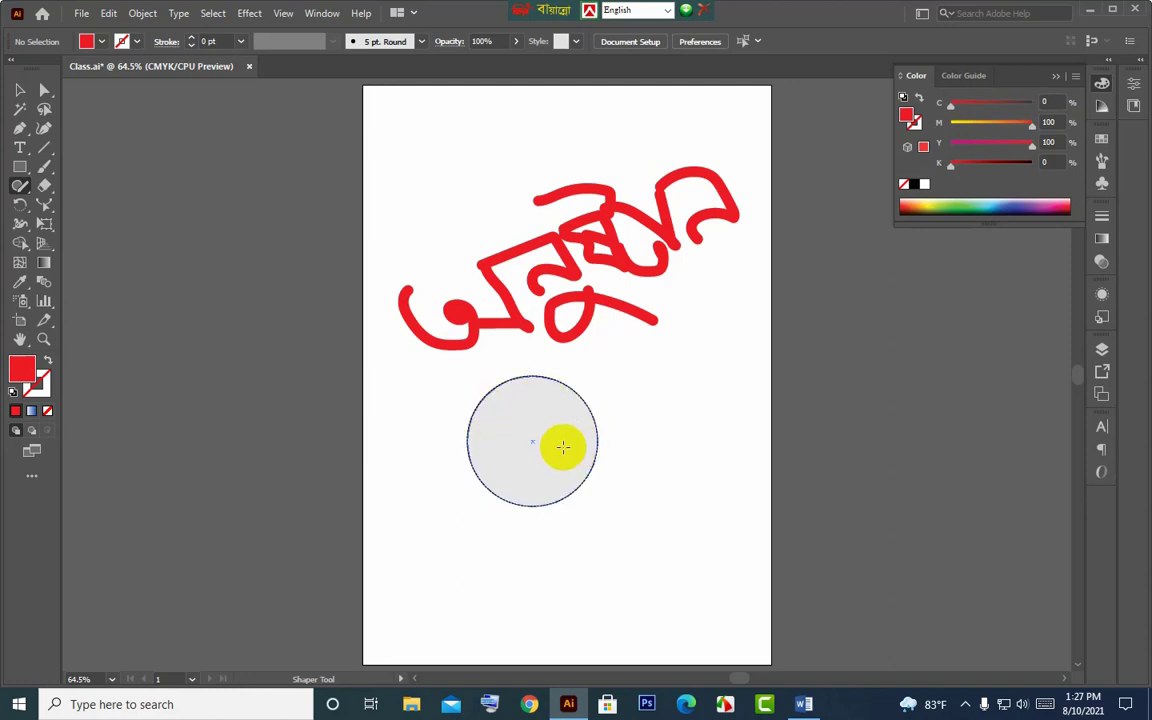
left_click(19, 90)
left_click(509, 421)
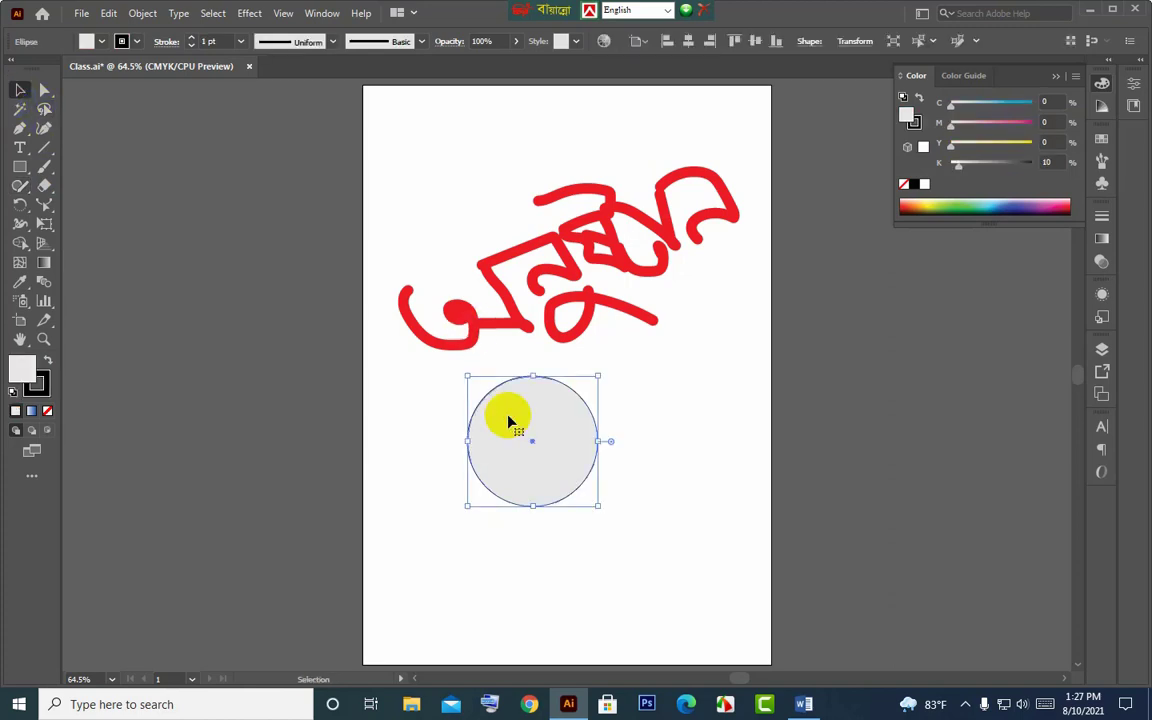
key("Delete")
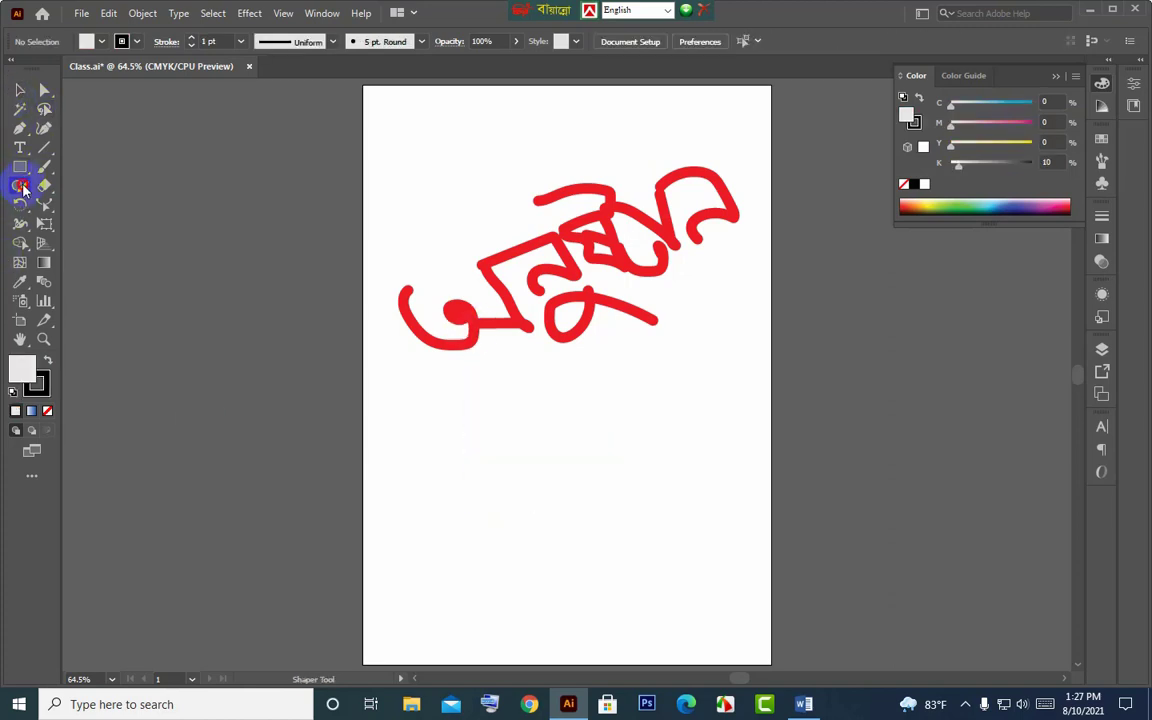
left_click(21, 191)
mouse_move(537, 413)
left_mouse_down()
mouse_move(572, 439)
mouse_move(535, 412)
left_mouse_up()
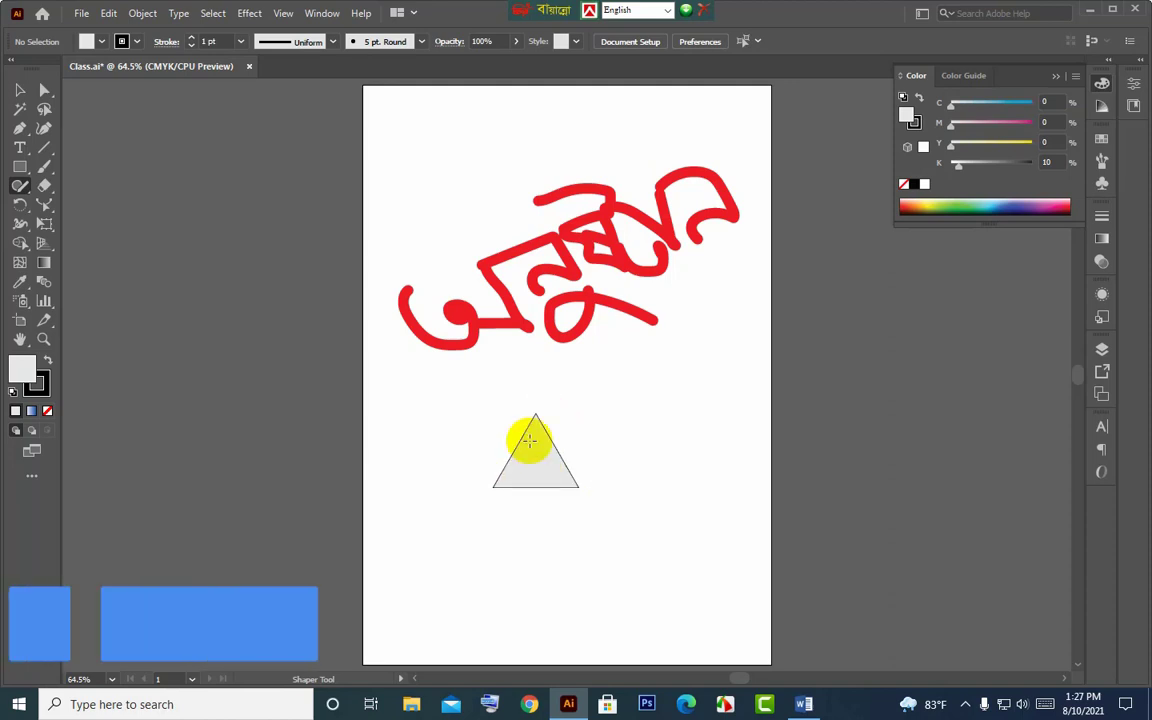
mouse_move(449, 410)
left_mouse_down()
mouse_move(384, 463)
mouse_move(445, 412)
left_mouse_up()
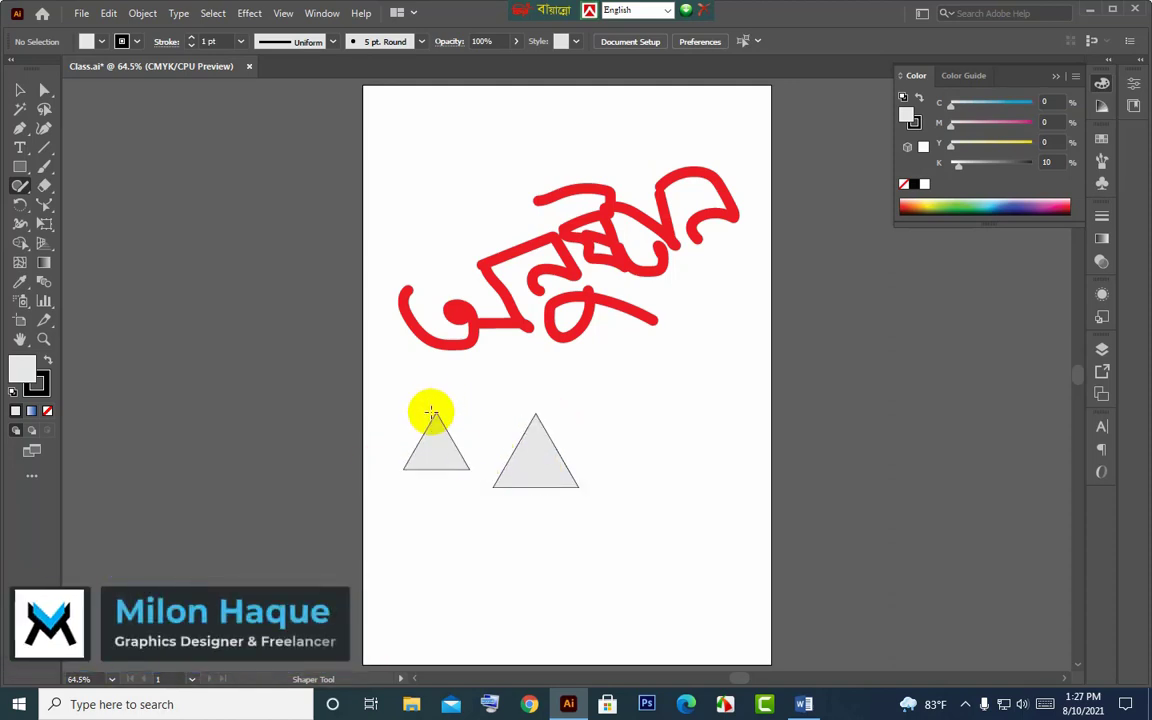
left_click(20, 90)
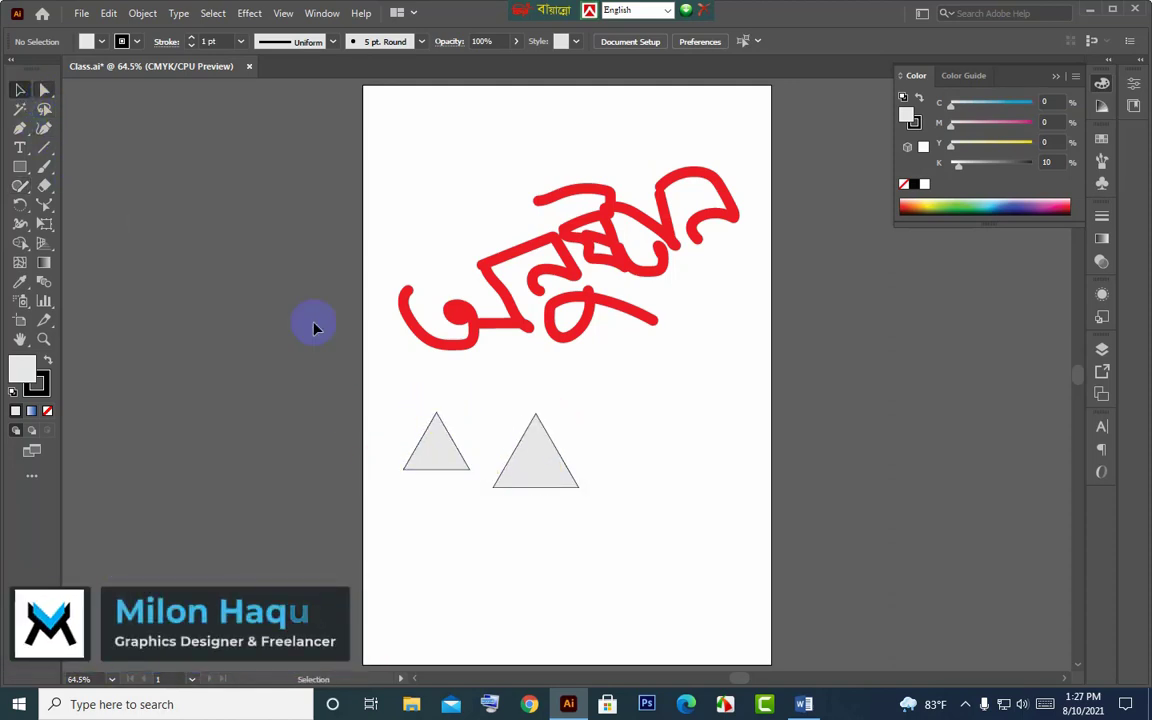
left_click_drag(365, 400, 670, 532)
key("Delete")
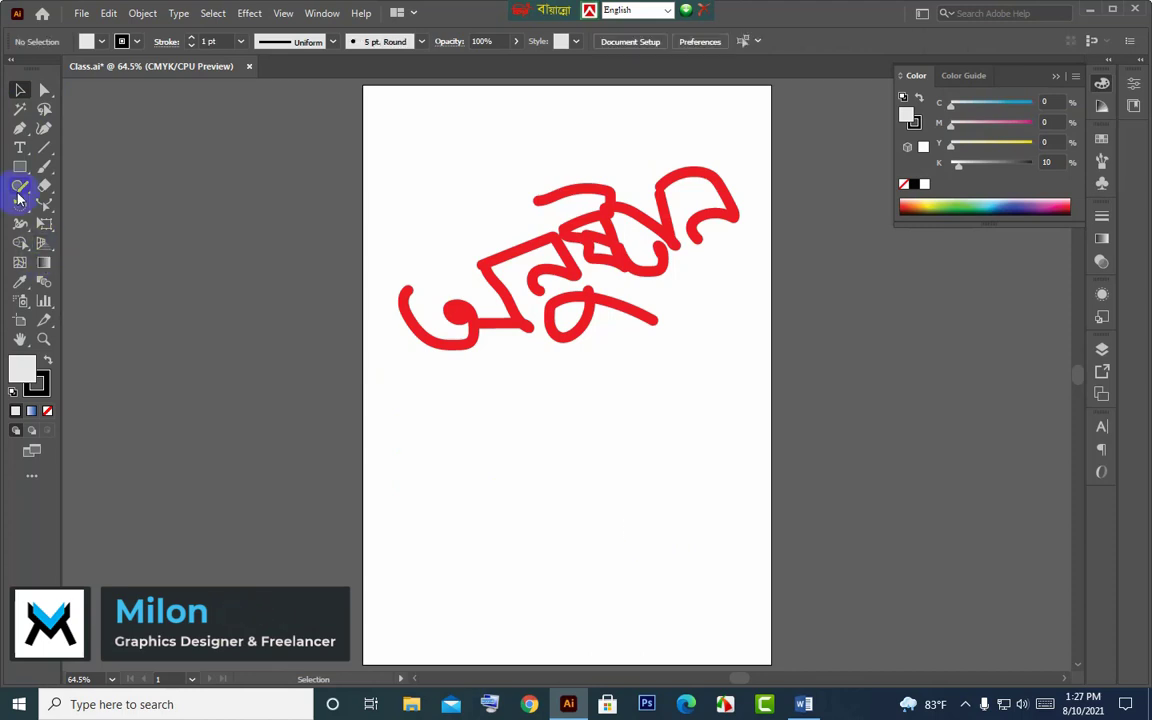
left_click(20, 188)
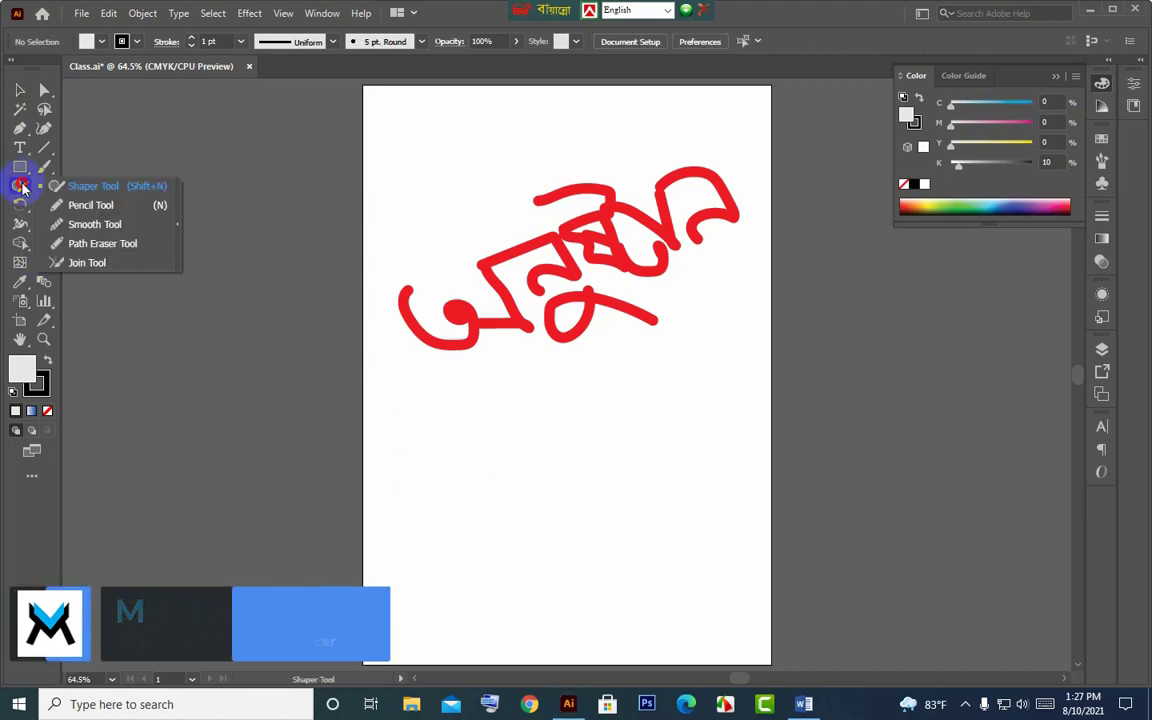
left_click(90, 186)
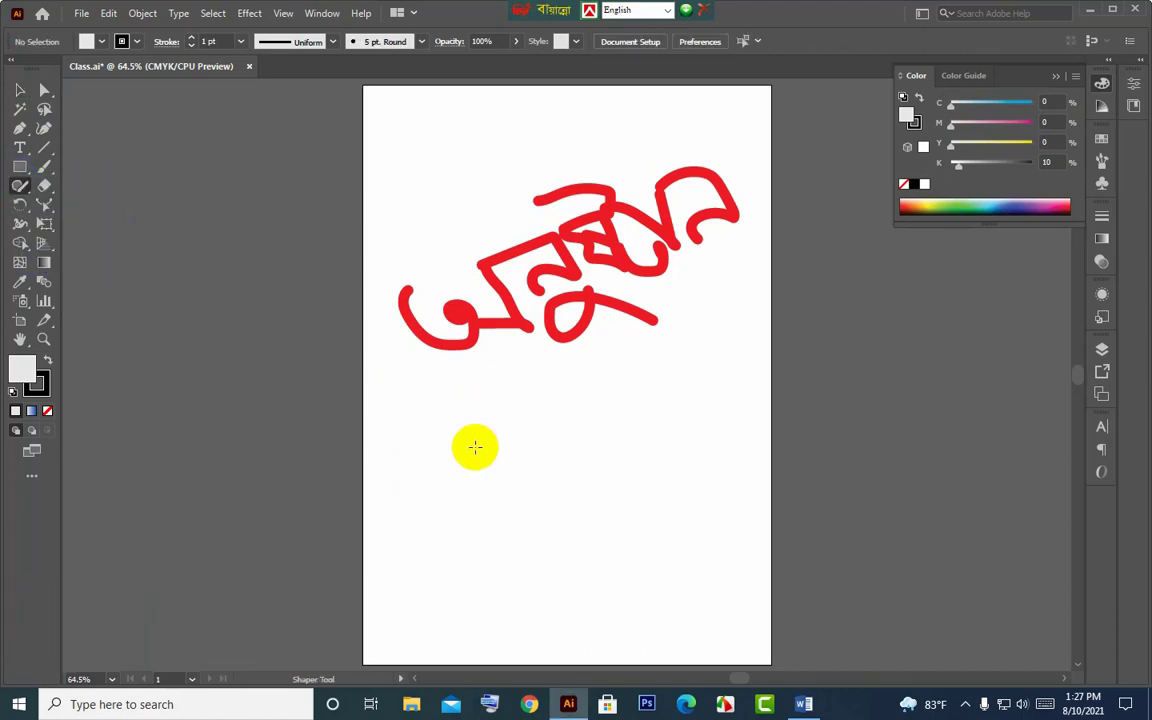
left_click_drag(434, 428, 439, 412)
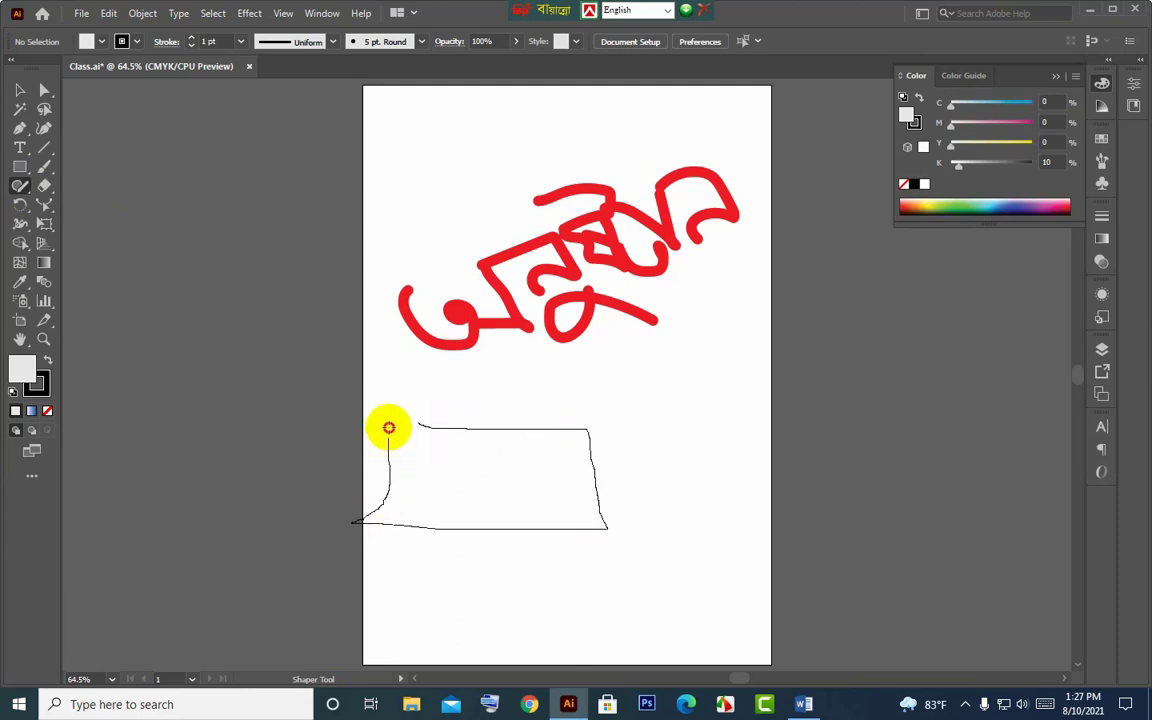
left_click(20, 91)
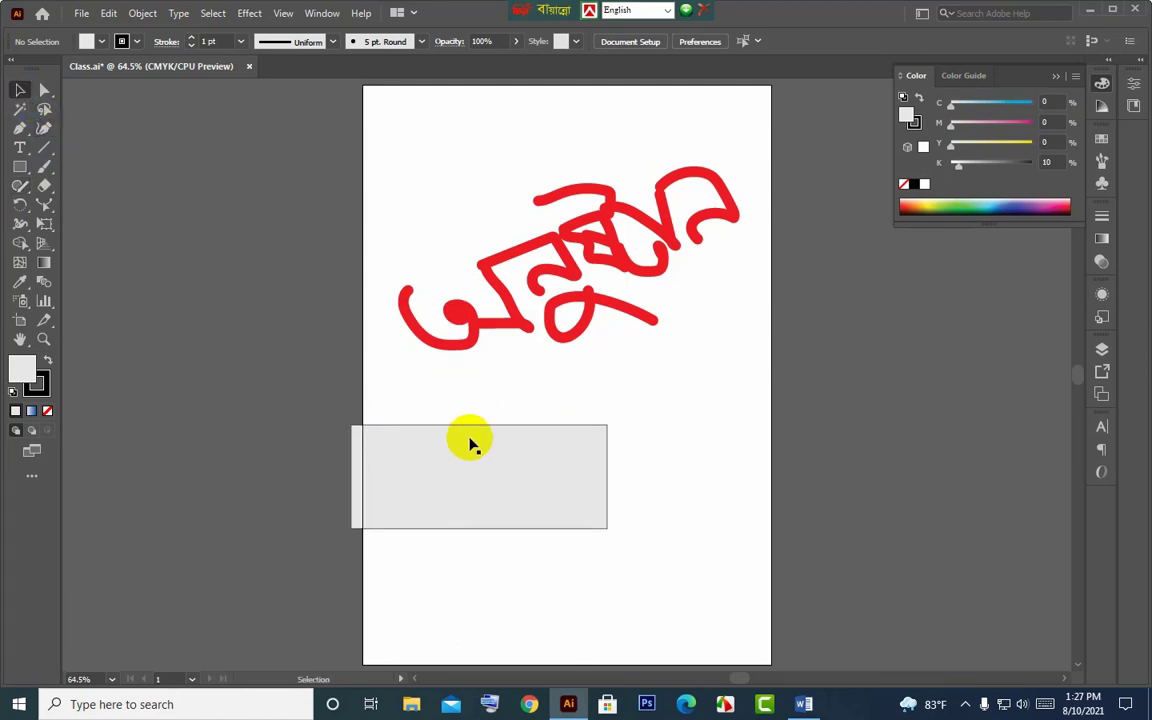
left_click_drag(490, 445, 563, 425)
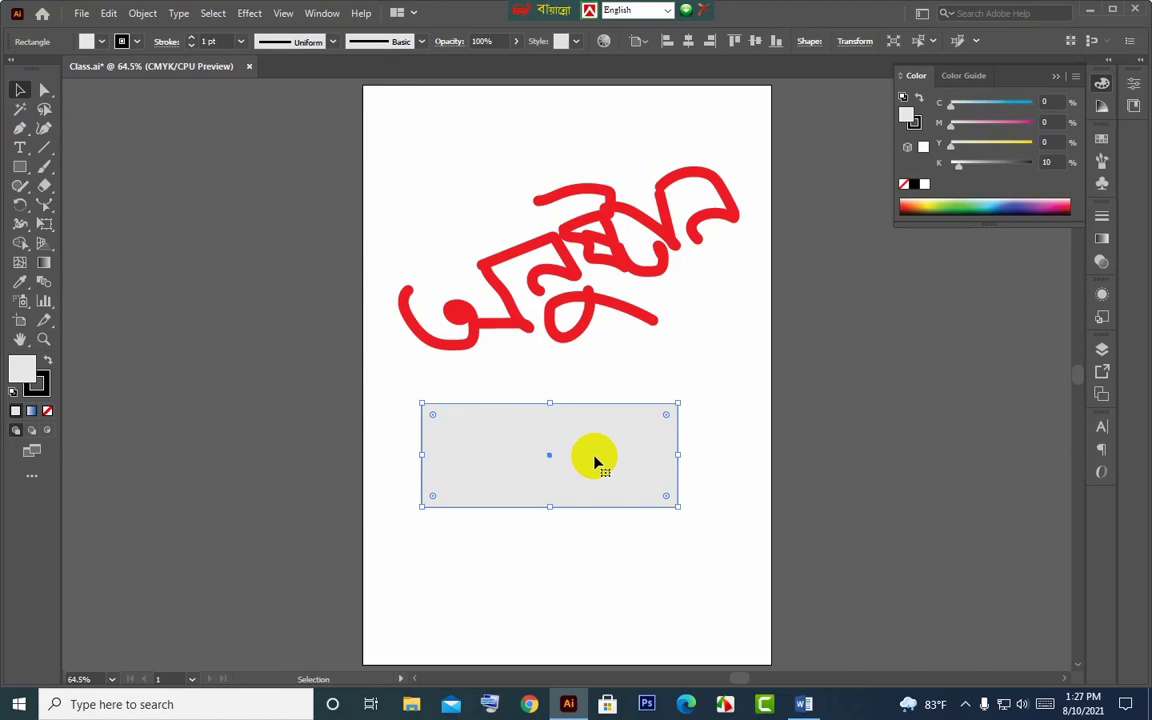
key("Delete")
- Draw a test Bengali glyph below the lettering with Pencil tool strokes
left_click(18, 188)
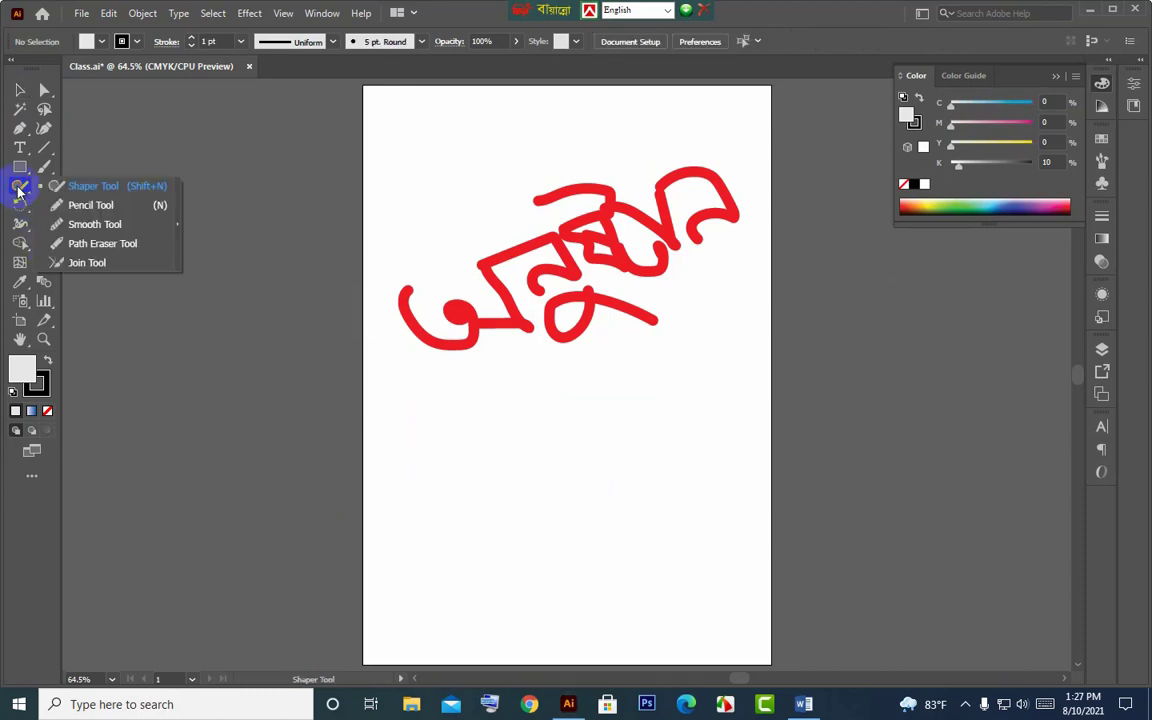
left_click_drag(18, 190, 84, 205)
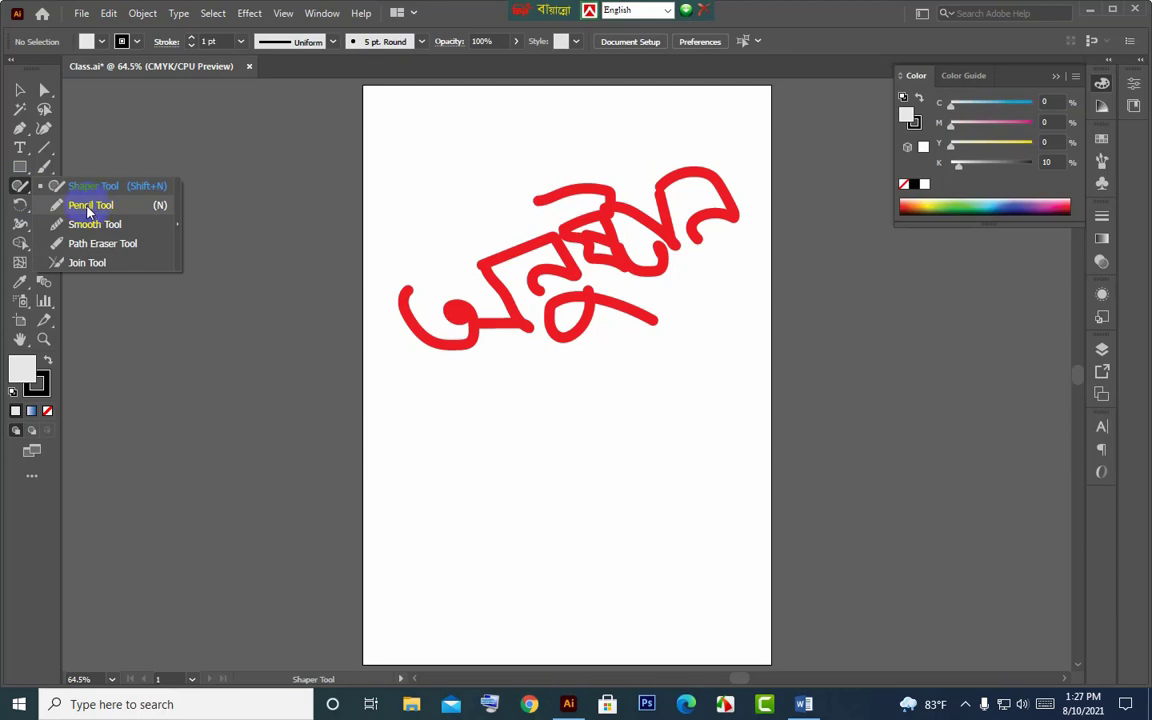
left_click_drag(86, 210, 88, 206)
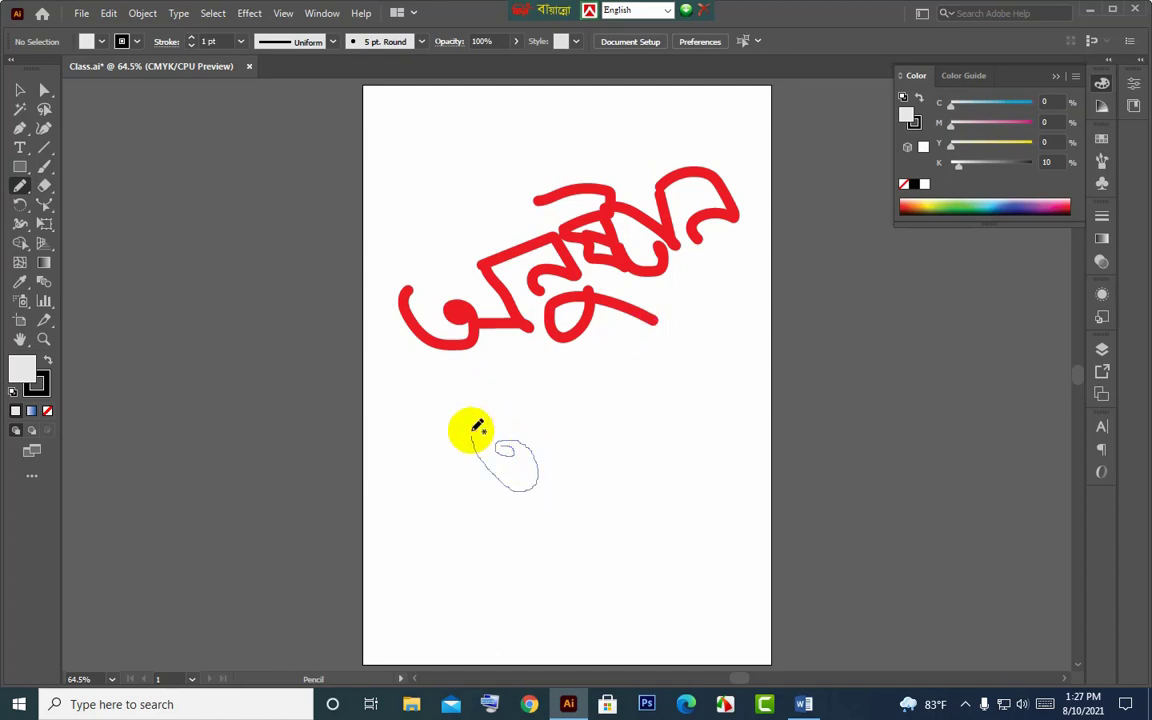
mouse_move(470, 430)
left_mouse_down()
mouse_move(538, 464)
mouse_move(545, 432)
mouse_move(578, 437)
mouse_move(587, 452)
mouse_move(504, 455)
left_mouse_up()
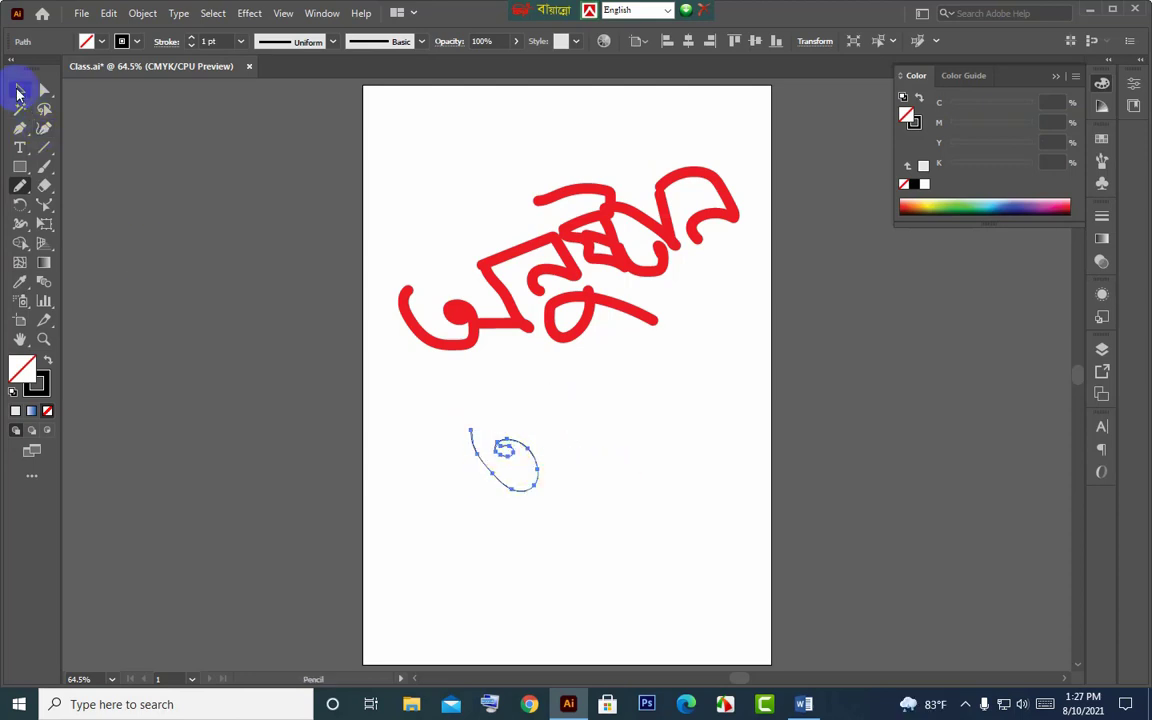
left_click(17, 93)
left_click(234, 296)
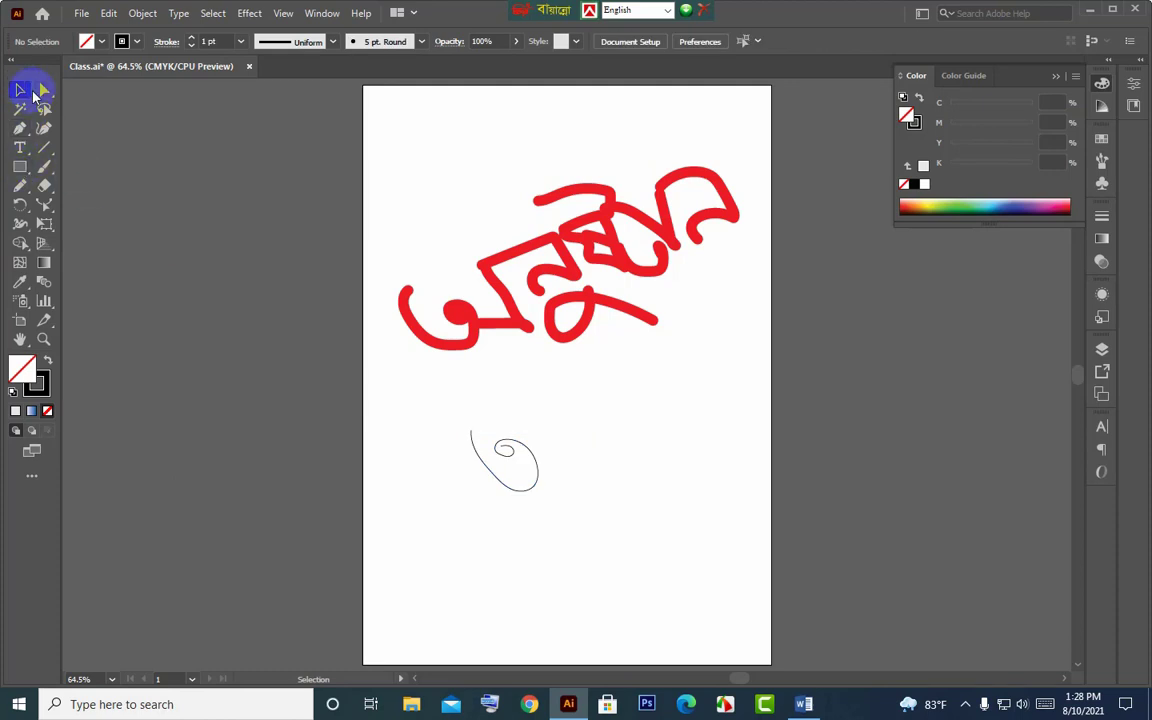
left_click(21, 192)
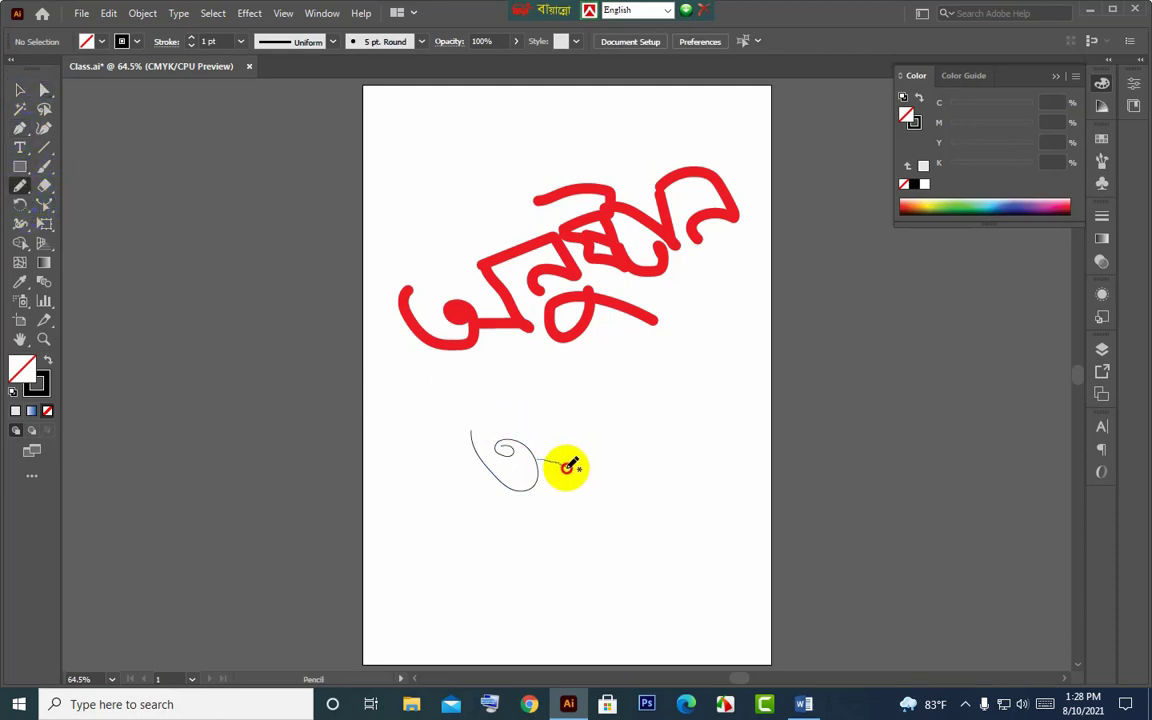
left_click_drag(537, 458, 572, 468)
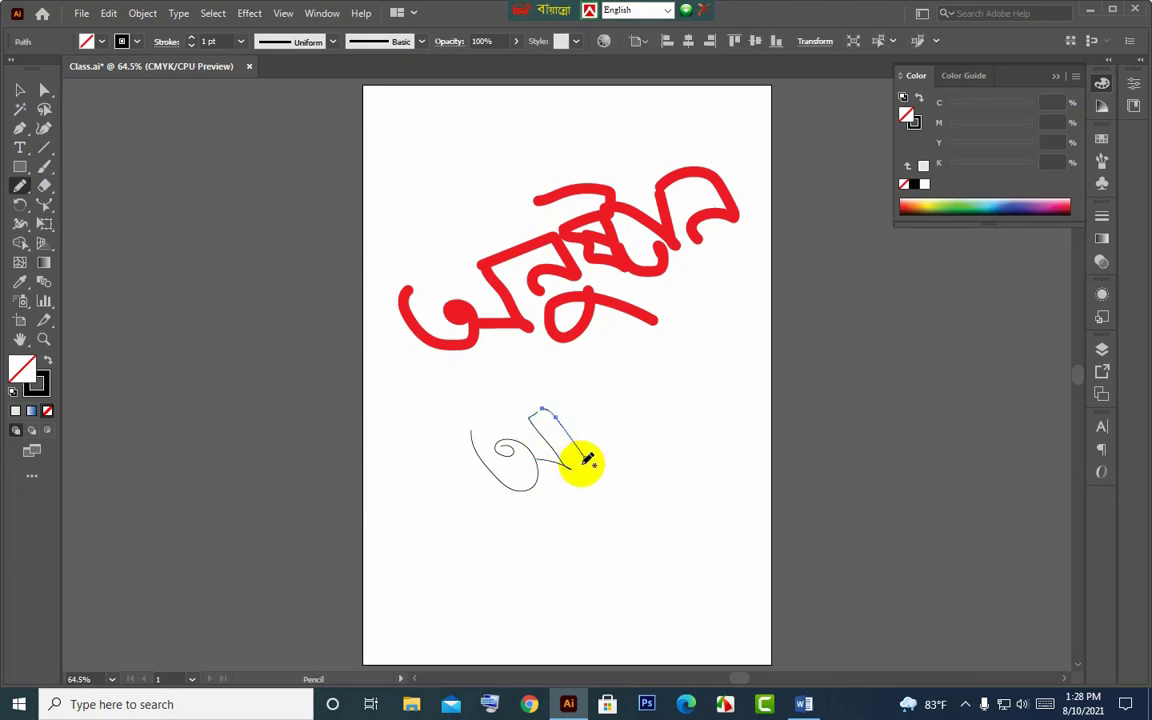
- Give the glyph a black 9 pt stroke, then delete it
left_click(19, 90)
left_click_drag(645, 538, 451, 405)
left_click(918, 127)
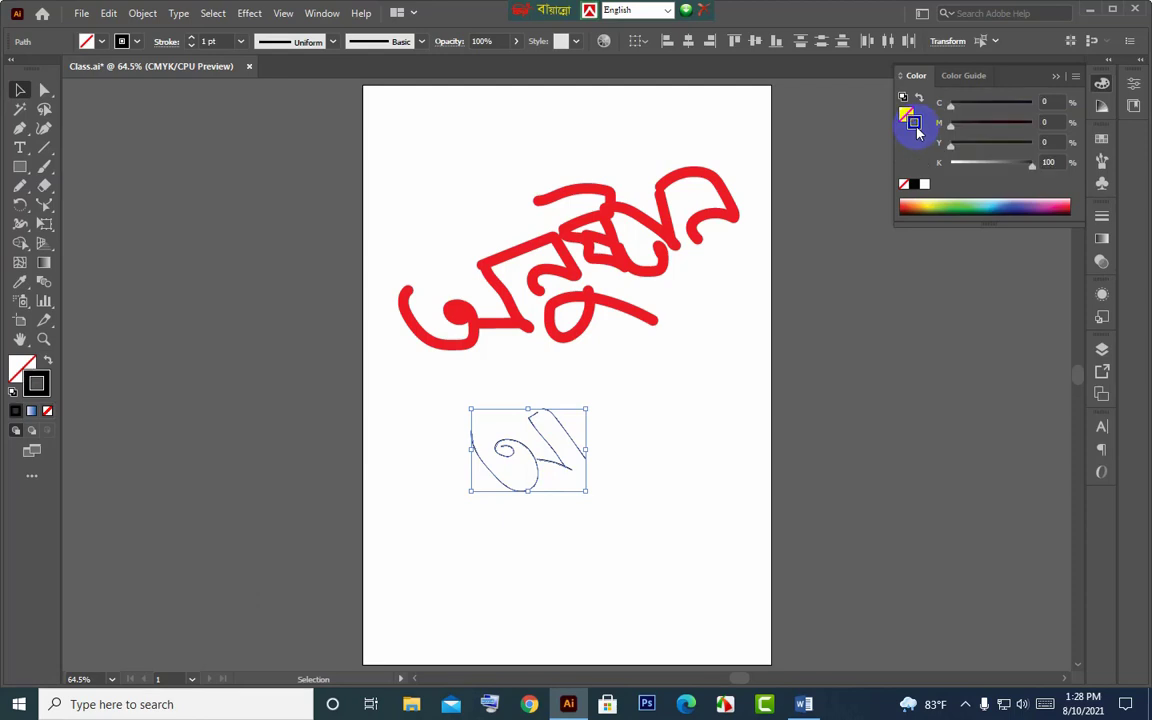
left_click(191, 37)
left_click(191, 37)
left_click(191, 37)
left_click_drag(667, 531, 347, 391)
key("Delete")
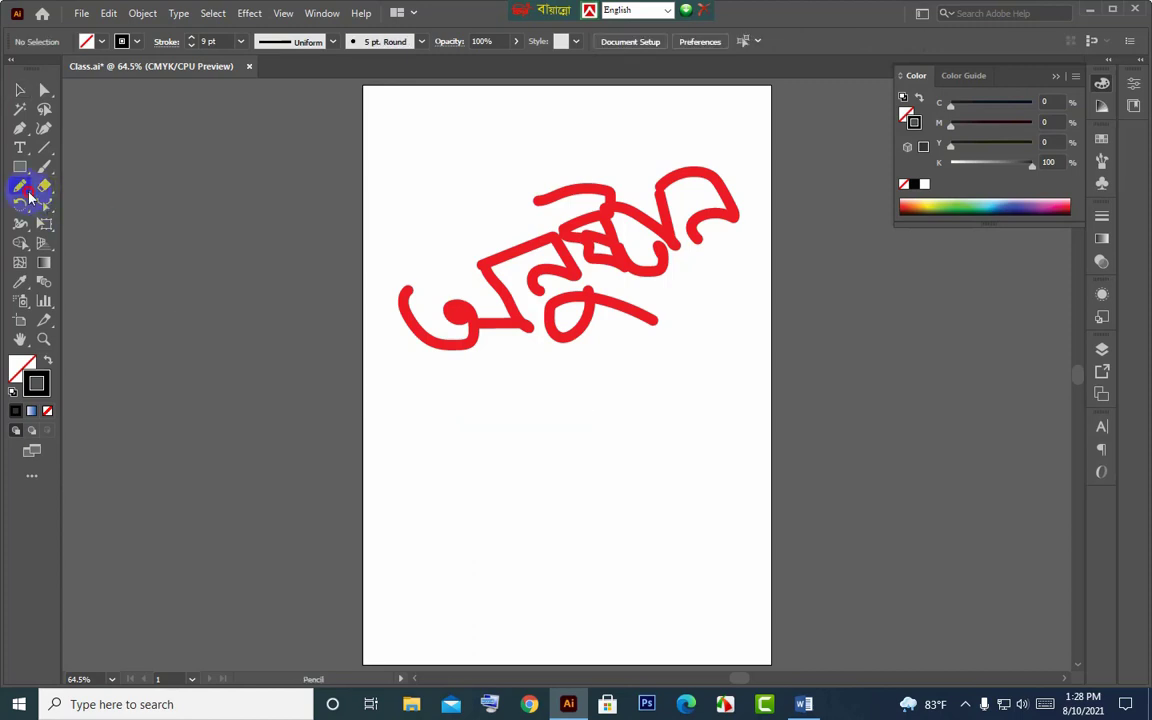
- Draw a wavy curve beneath the lettering with Pen tool anchors
left_click(30, 197)
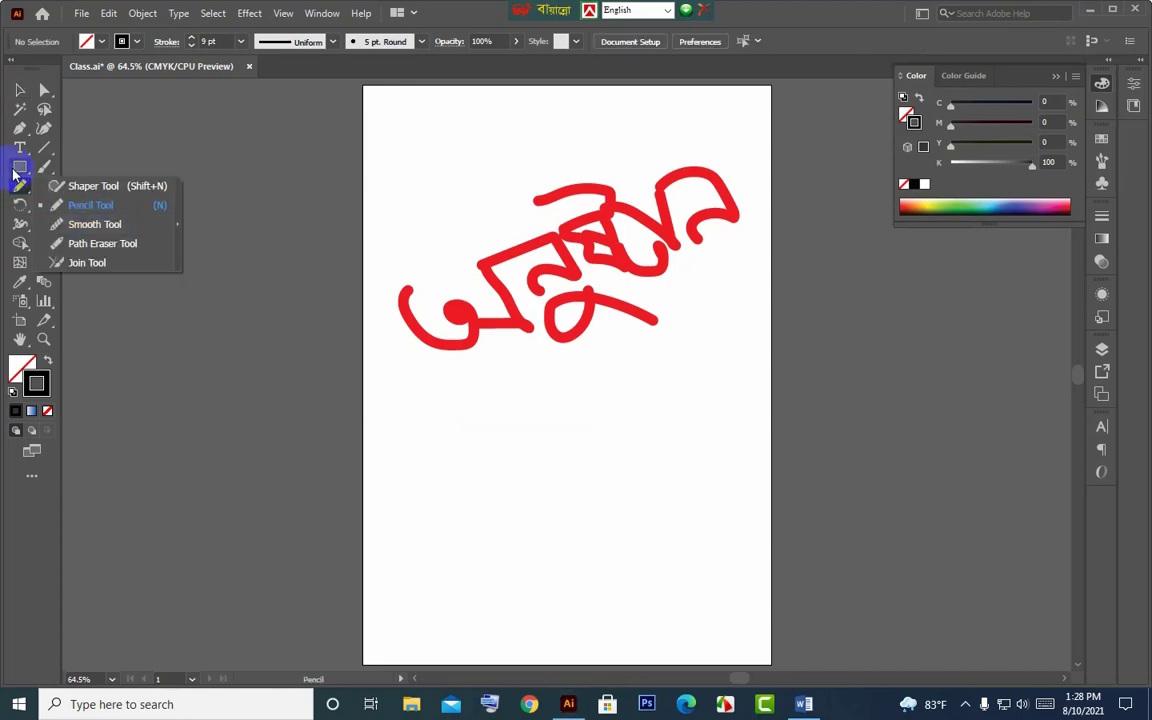
left_click(22, 120)
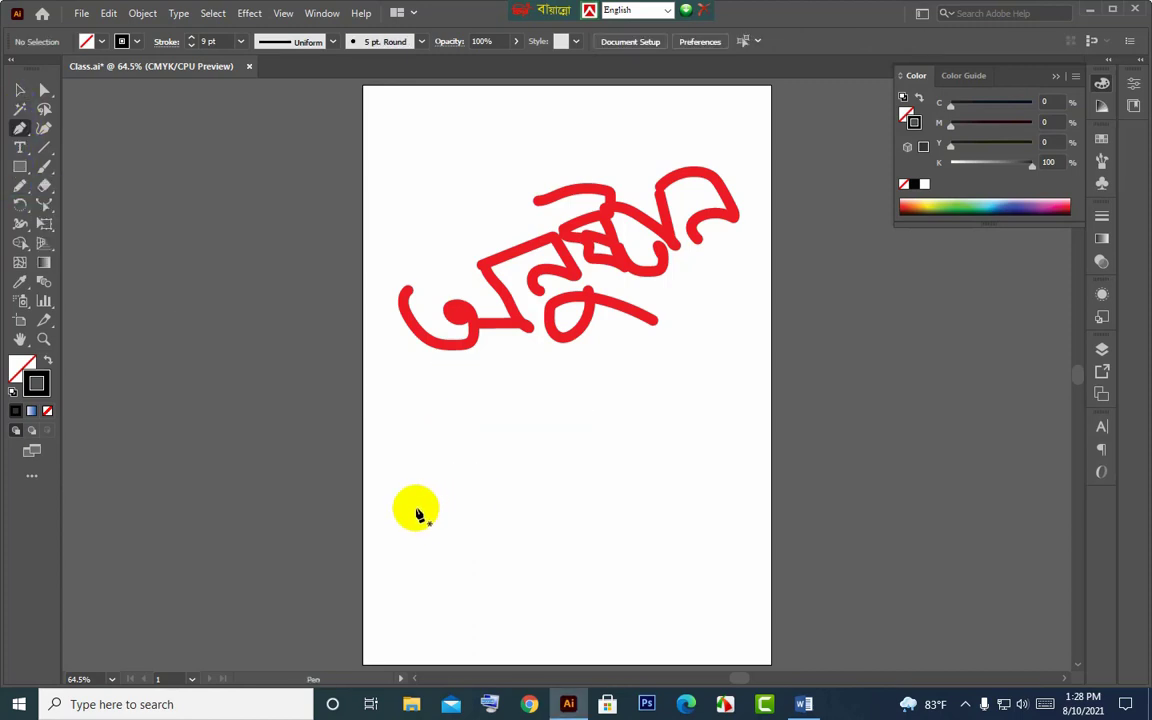
mouse_move(553, 457)
left_mouse_down()
mouse_move(648, 494)
mouse_move(801, 434)
left_mouse_up()
left_click(563, 462)
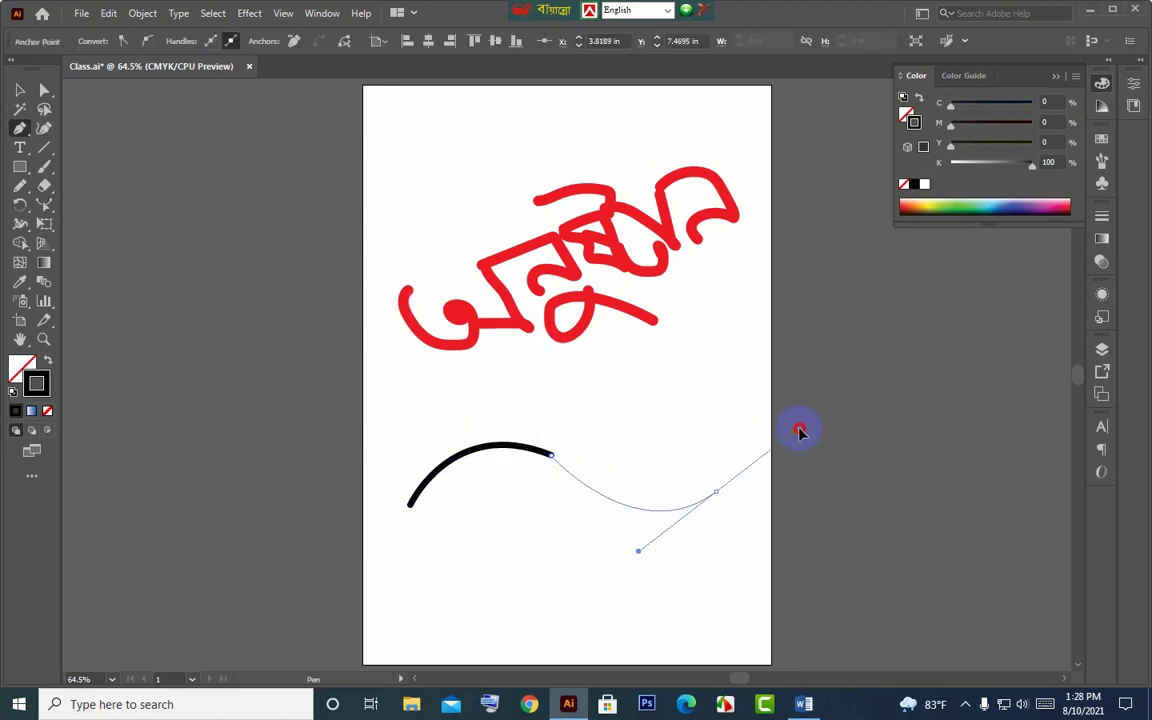
left_click(717, 495)
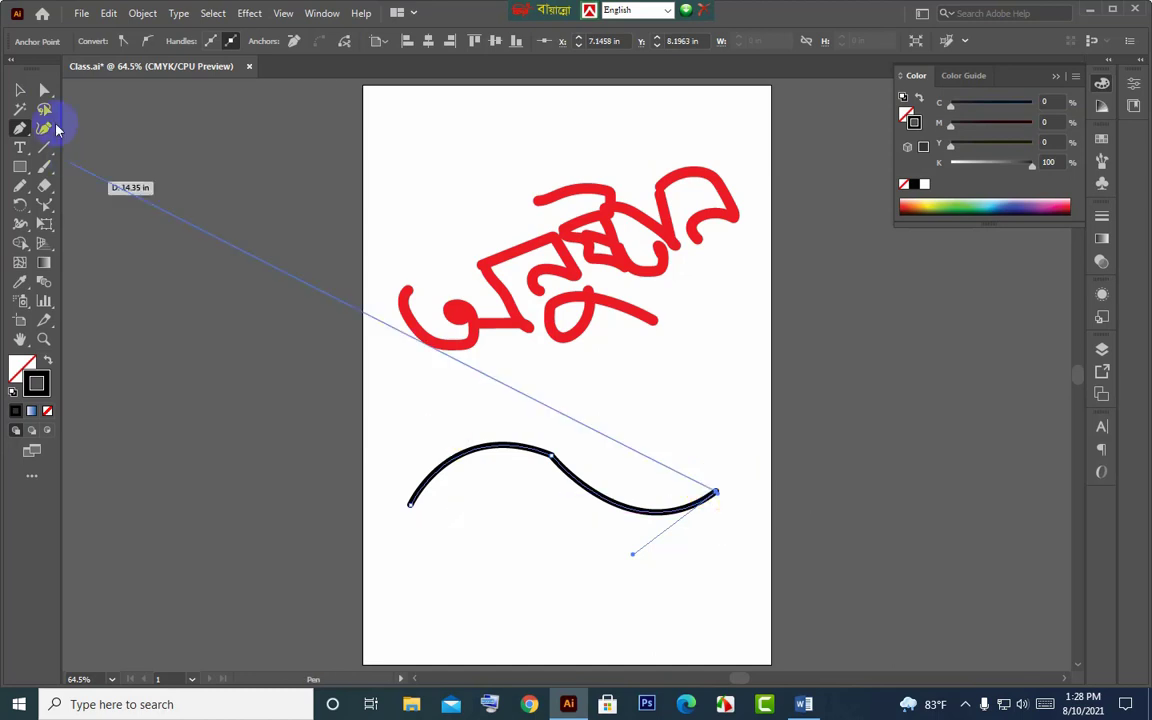
left_click(20, 90)
- Zoom in on the wavy curve and drag its upper segment to reshape it
left_click(521, 373)
left_click(491, 443)
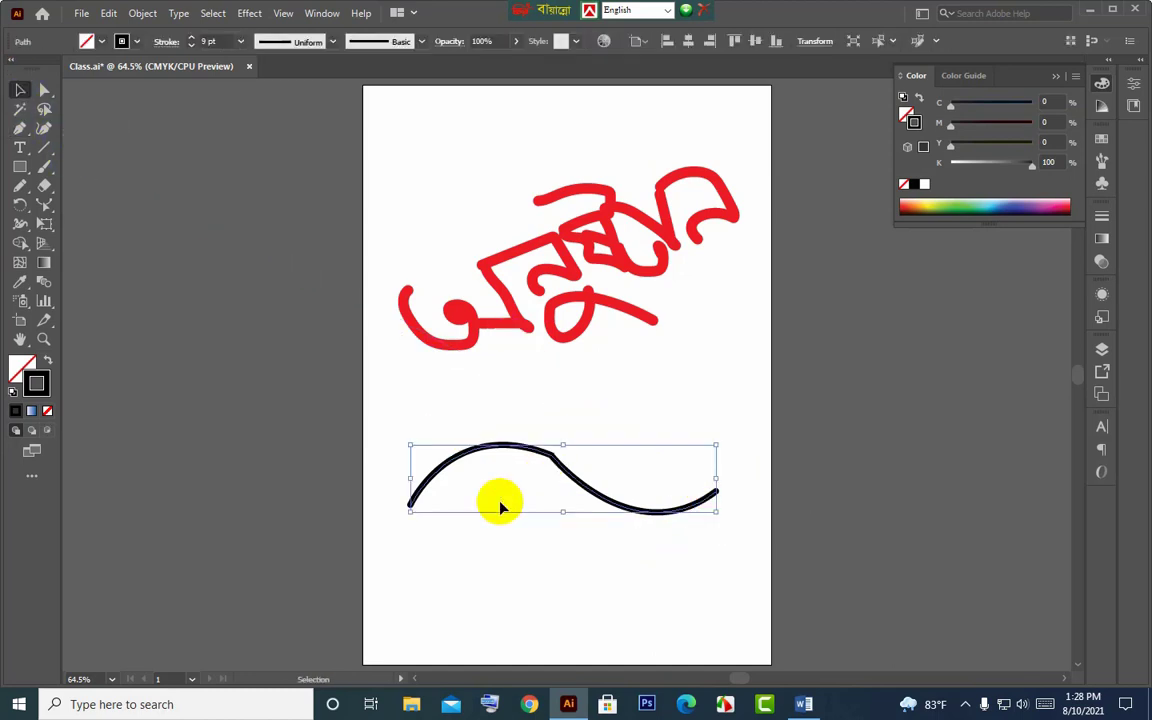
left_click(560, 500)
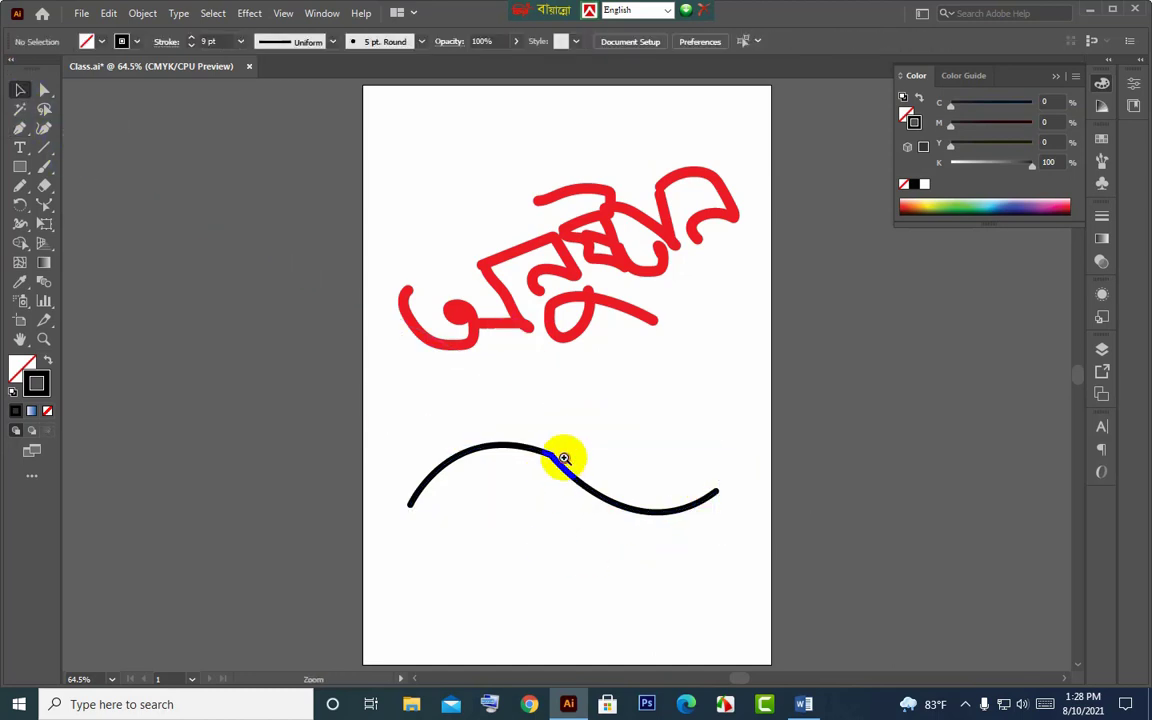
scroll(565, 430, "up", 3)
scroll(535, 408, "up", 2)
left_click_drag(532, 407, 540, 452)
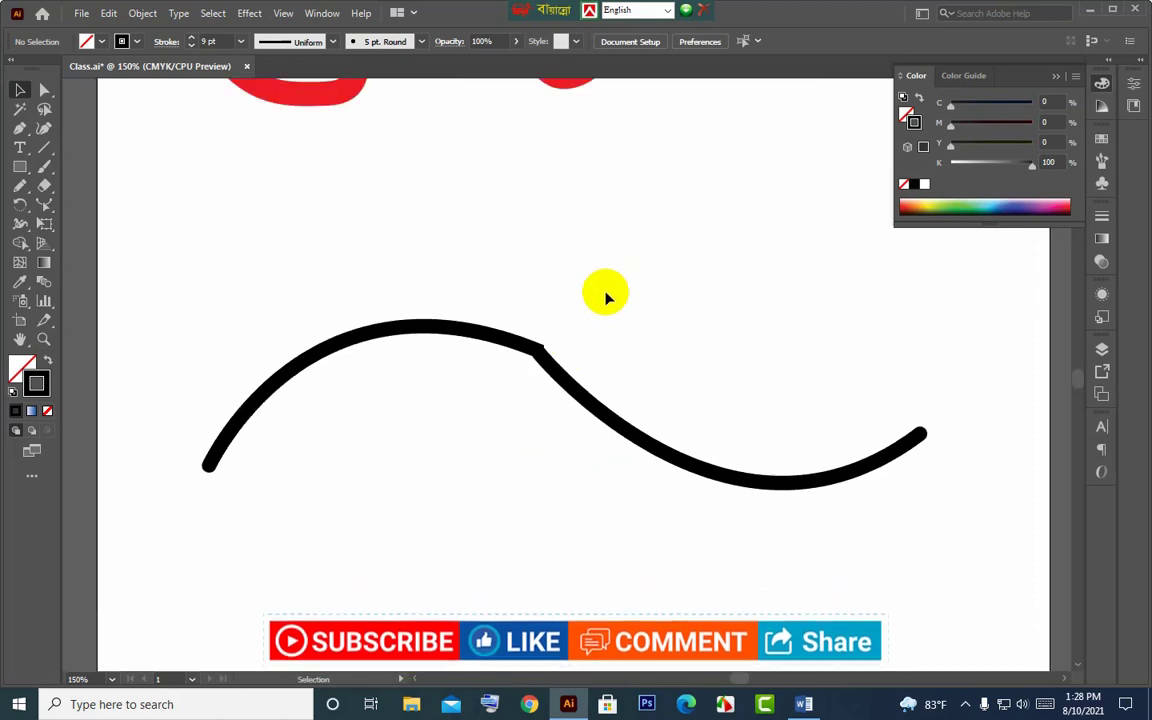
left_click(545, 350)
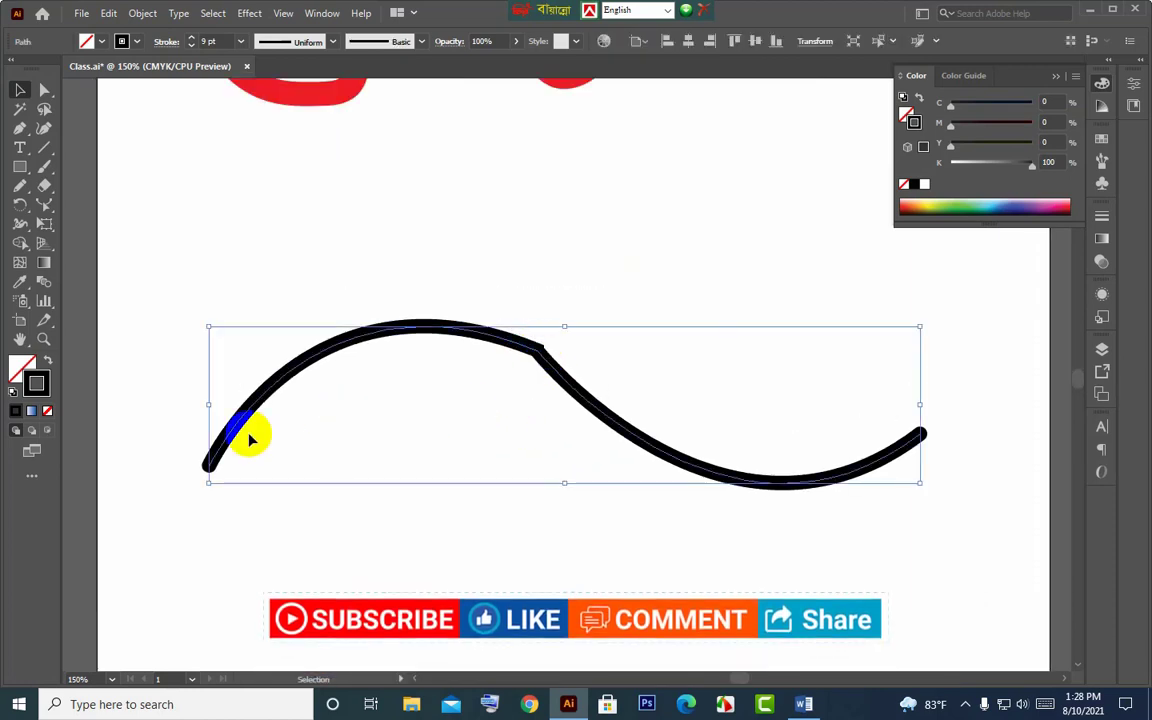
left_click_drag(552, 364, 488, 334)
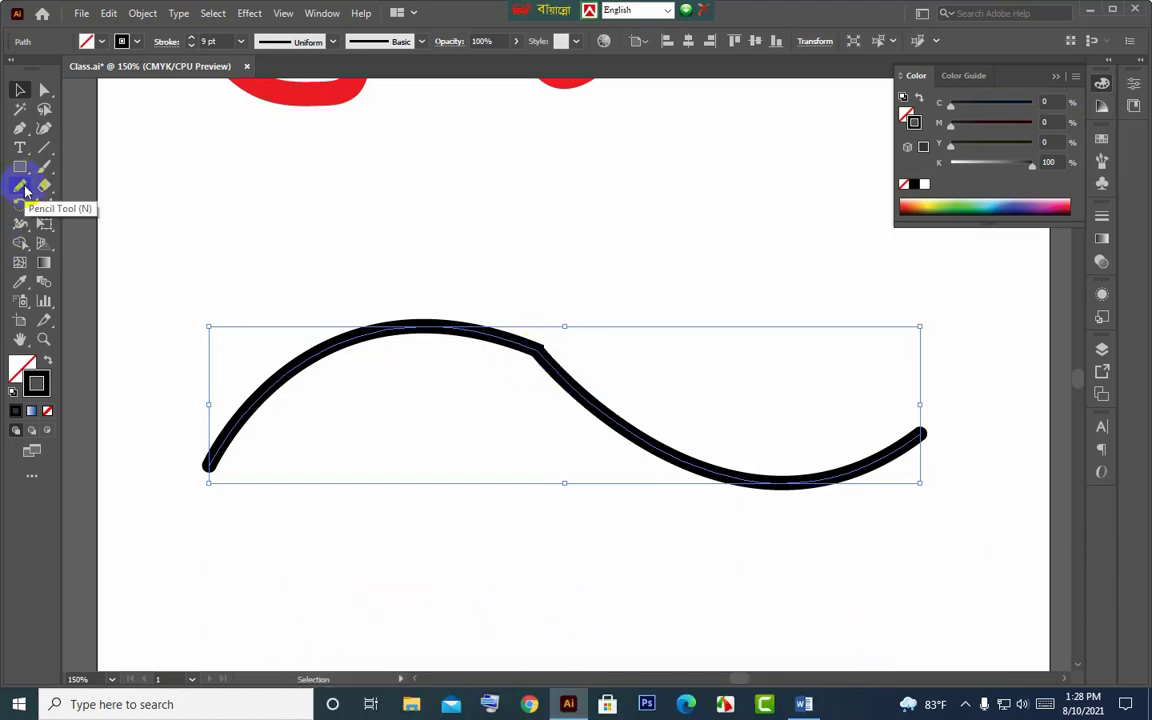
- Smooth the wavy curve along its length and at its sharp middle corner with the Smooth tool
left_click(20, 186)
mouse_move(208, 462)
left_mouse_down()
mouse_move(238, 452)
mouse_move(210, 463)
left_mouse_up()
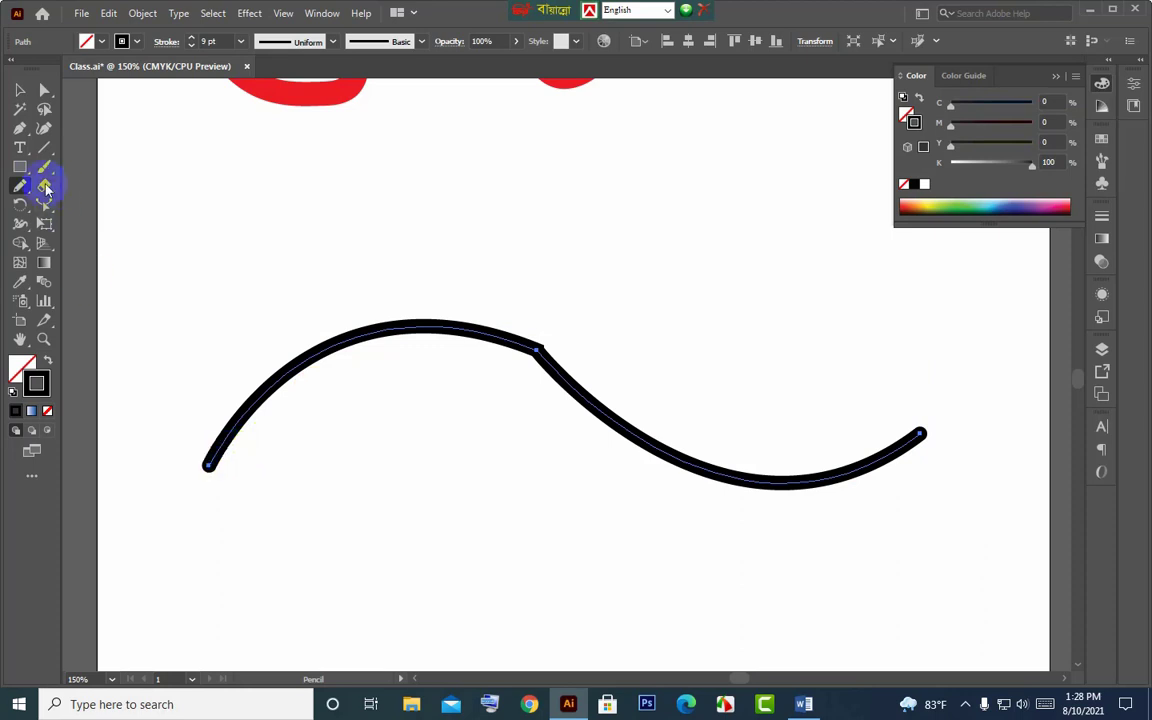
left_click_drag(17, 192, 90, 224)
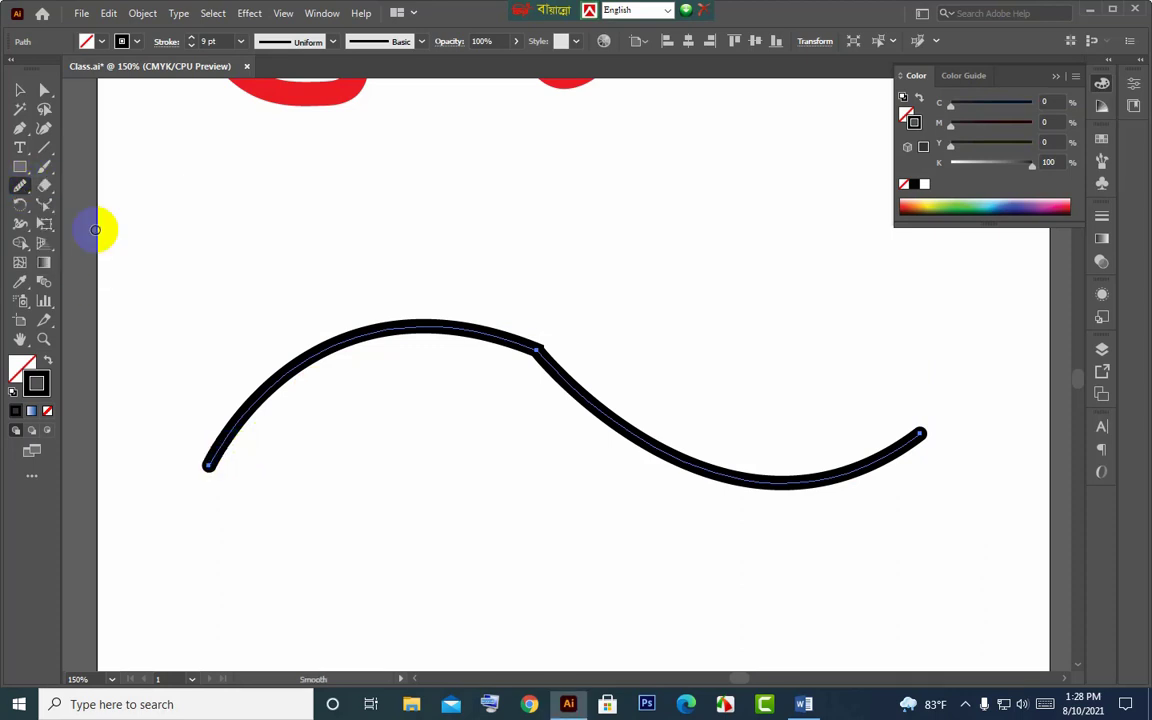
mouse_move(258, 390)
left_mouse_down()
mouse_move(238, 403)
mouse_move(212, 462)
mouse_move(267, 383)
mouse_move(357, 337)
mouse_move(455, 327)
mouse_move(510, 341)
mouse_move(602, 411)
mouse_move(707, 458)
mouse_move(837, 456)
mouse_move(928, 399)
mouse_move(913, 409)
left_mouse_up()
mouse_move(600, 400)
left_mouse_down()
mouse_move(536, 366)
mouse_move(540, 348)
mouse_move(545, 360)
left_mouse_up()
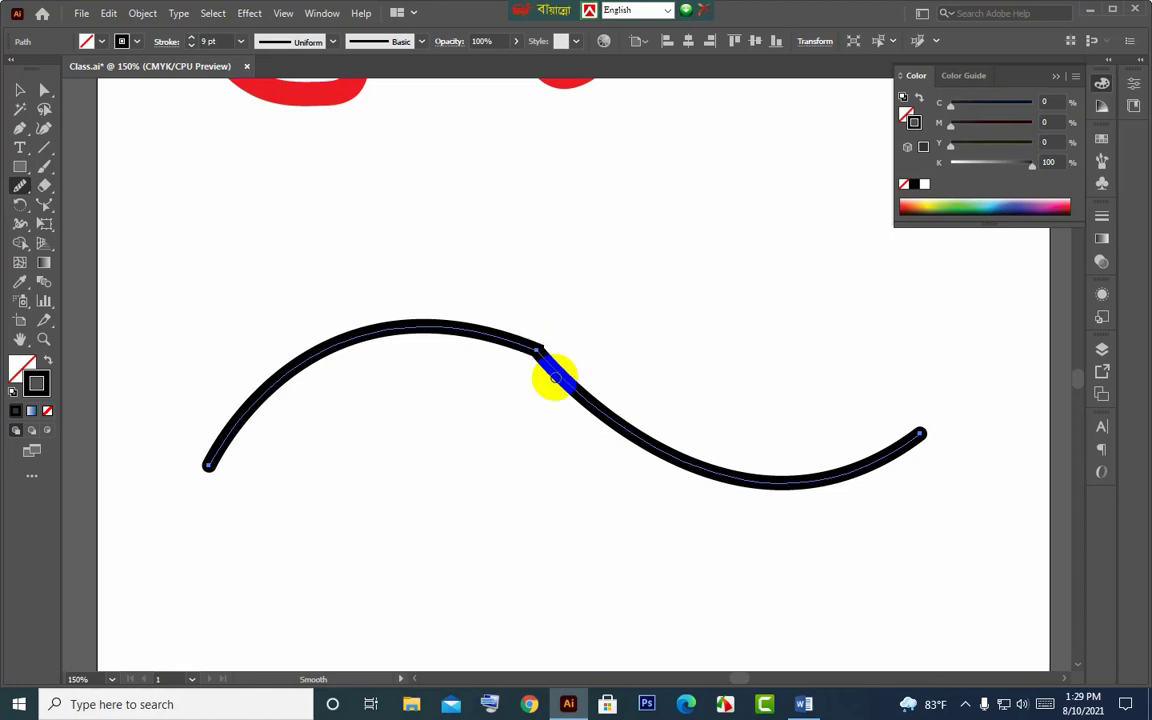
scroll(550, 350, "up", 1)
scroll(560, 353, "up", 1)
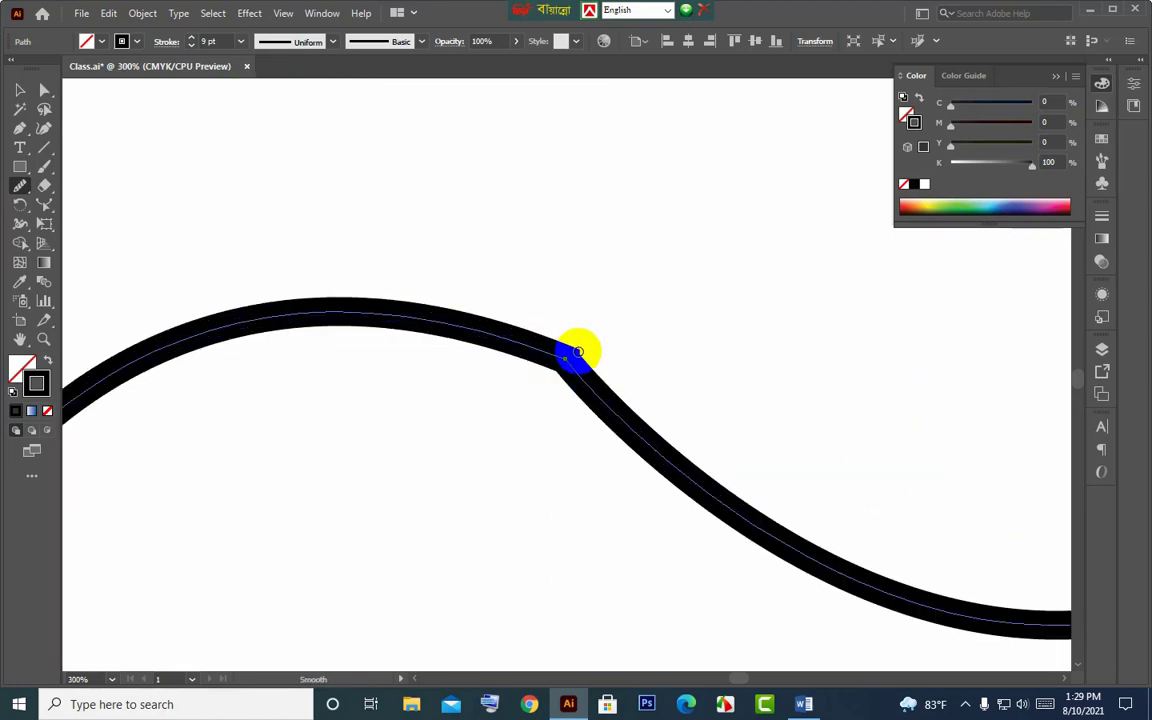
mouse_move(578, 352)
left_mouse_down()
mouse_move(595, 363)
mouse_move(555, 335)
left_mouse_up()
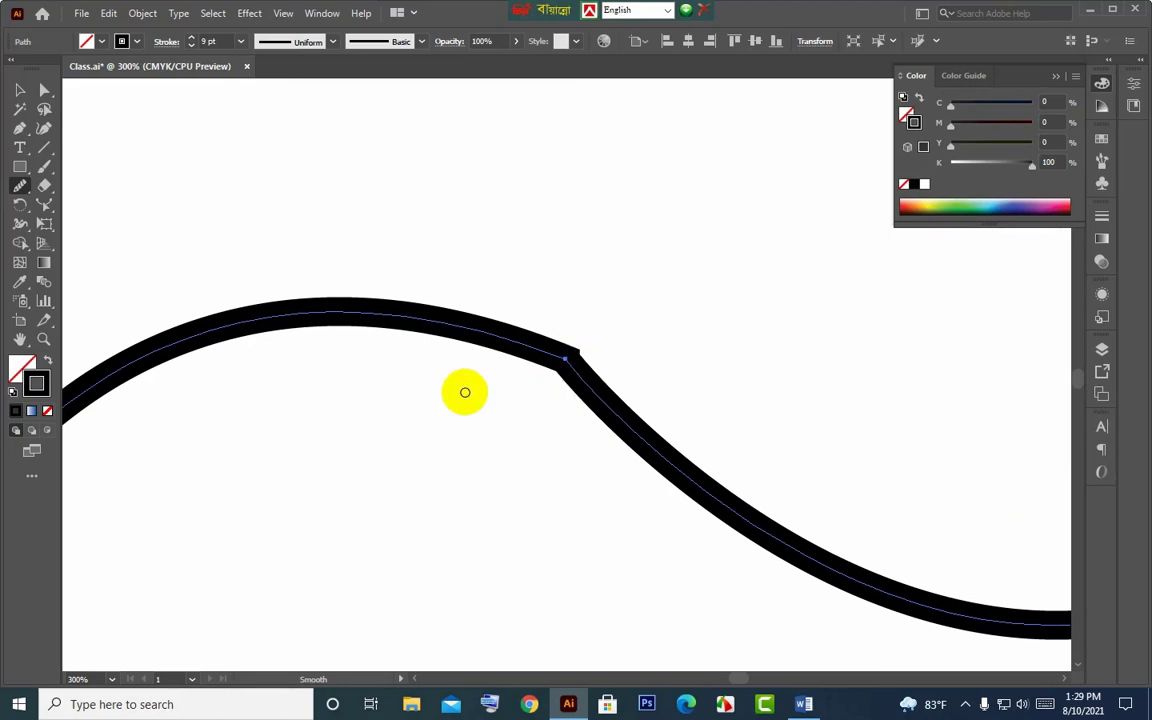
- Smooth the curve's upper arc, down-slope and ends, then deselect it
scroll(412, 360, "down", 1)
scroll(400, 370, "down", 1)
mouse_move(383, 378)
left_mouse_down()
mouse_move(409, 321)
mouse_move(476, 296)
mouse_move(545, 321)
mouse_move(623, 391)
mouse_move(753, 403)
left_mouse_up()
mouse_move(530, 322)
left_mouse_down()
mouse_move(504, 326)
mouse_move(511, 316)
mouse_move(643, 368)
left_mouse_up()
mouse_move(551, 347)
left_mouse_down()
mouse_move(506, 332)
mouse_move(321, 367)
left_mouse_up()
mouse_move(212, 432)
left_mouse_down()
mouse_move(342, 324)
mouse_move(468, 309)
mouse_move(722, 437)
mouse_move(848, 427)
mouse_move(920, 405)
left_mouse_up()
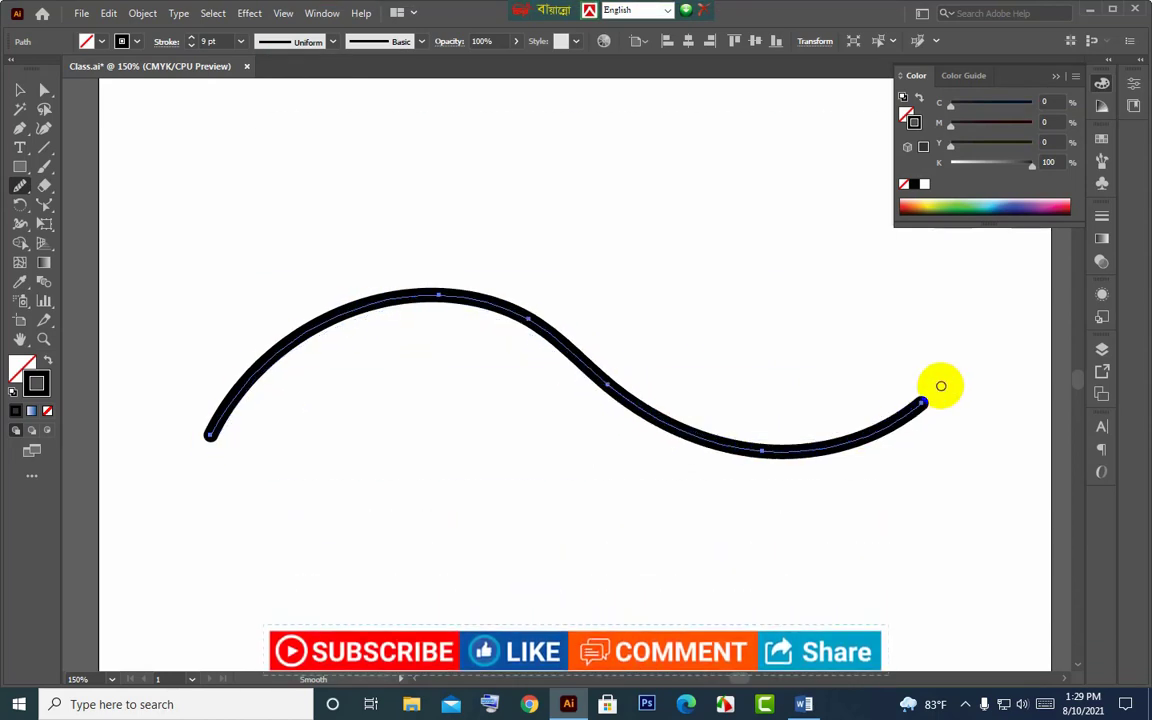
left_click_drag(770, 436, 757, 431)
left_click(502, 232)
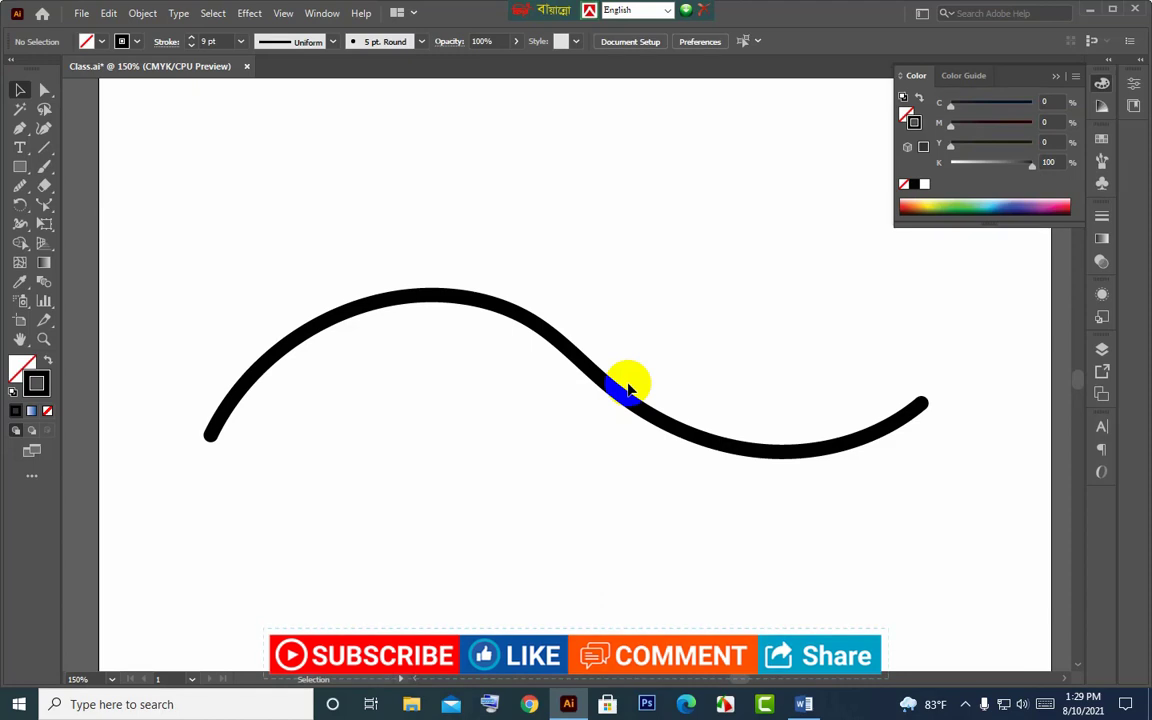
- Zoom out and join one open end of the red lettering with the Join tool
key("ctrl+minus")
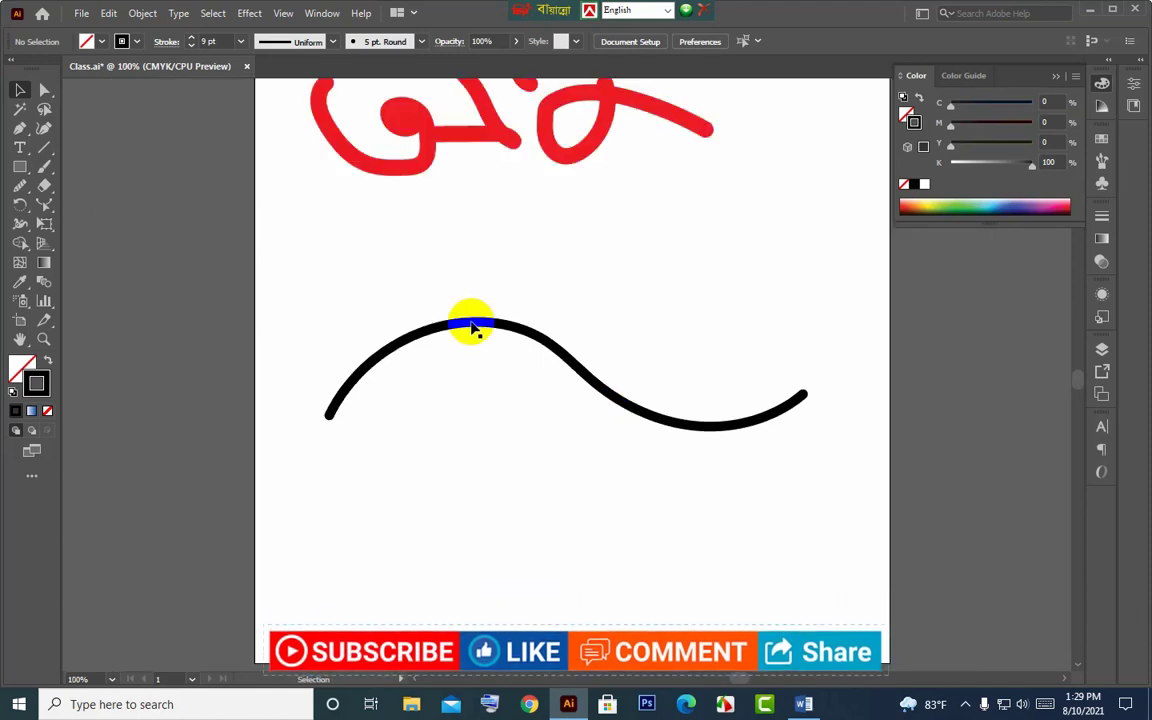
left_click_drag(437, 296, 540, 390)
left_click_drag(15, 190, 66, 234)
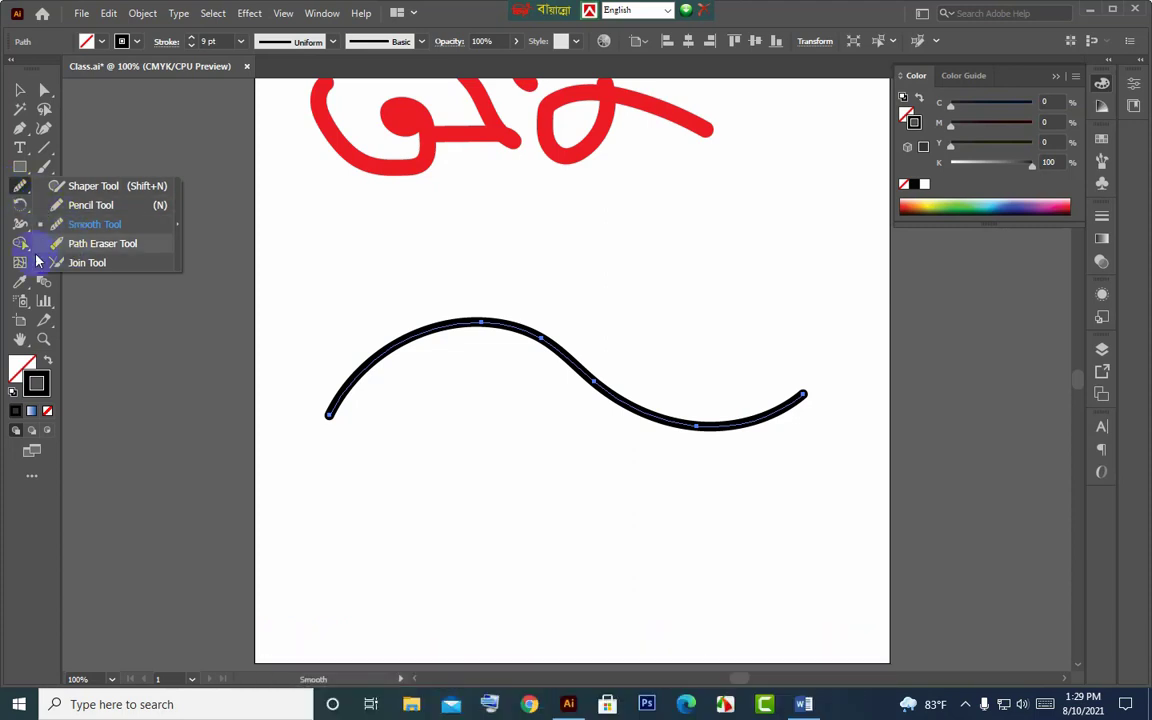
mouse_move(66, 234)
left_mouse_down()
mouse_move(102, 281)
mouse_move(75, 262)
left_mouse_up()
scroll(533, 276, "up", 3)
left_click(576, 308)
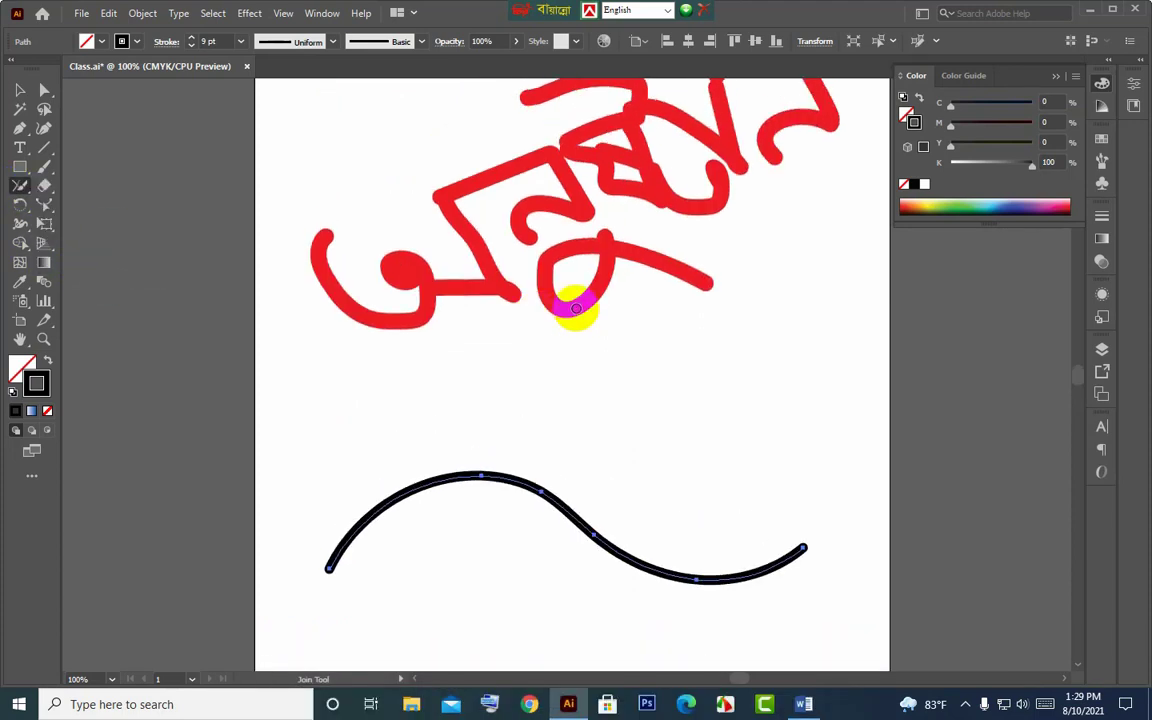
left_click_drag(604, 244, 597, 274)
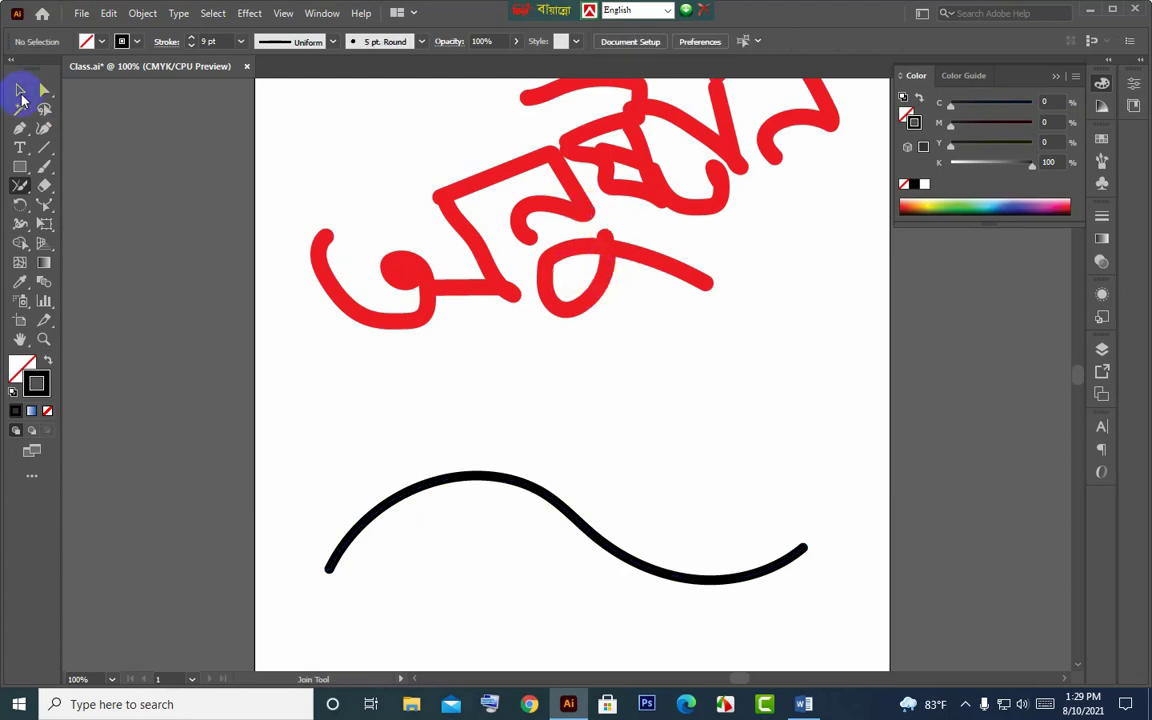
left_click(20, 90)
left_click(496, 208)
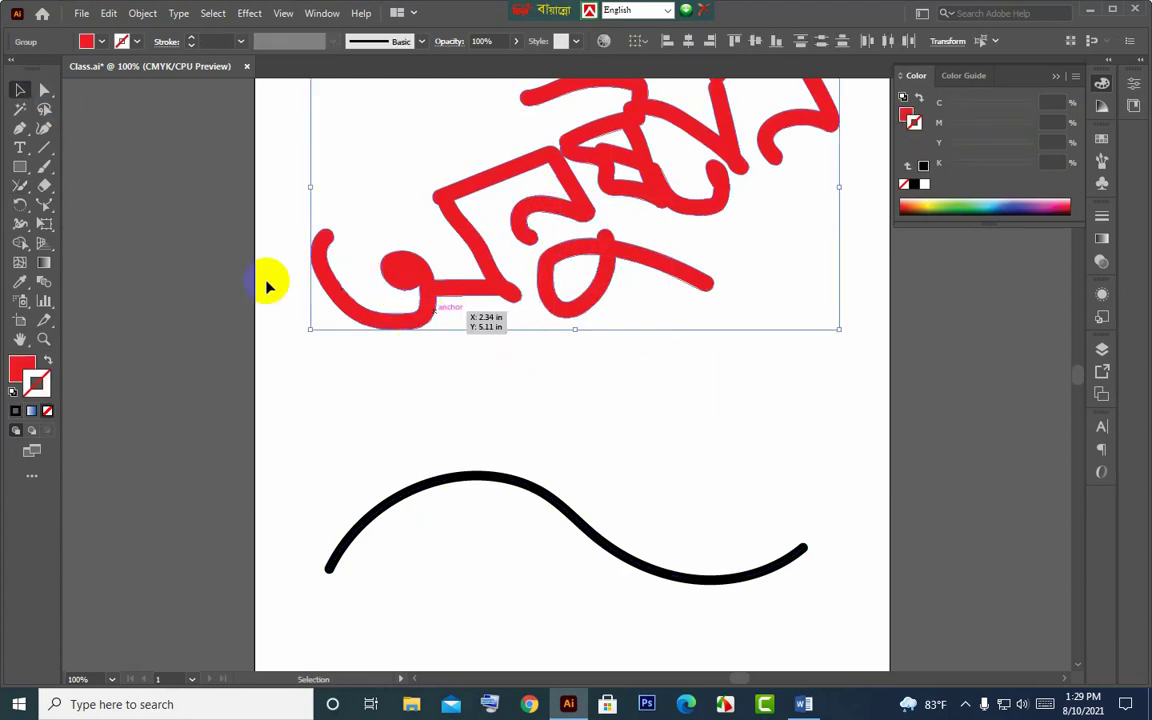
- Join the open strokes of the leftmost and middle red letters
left_click(25, 192)
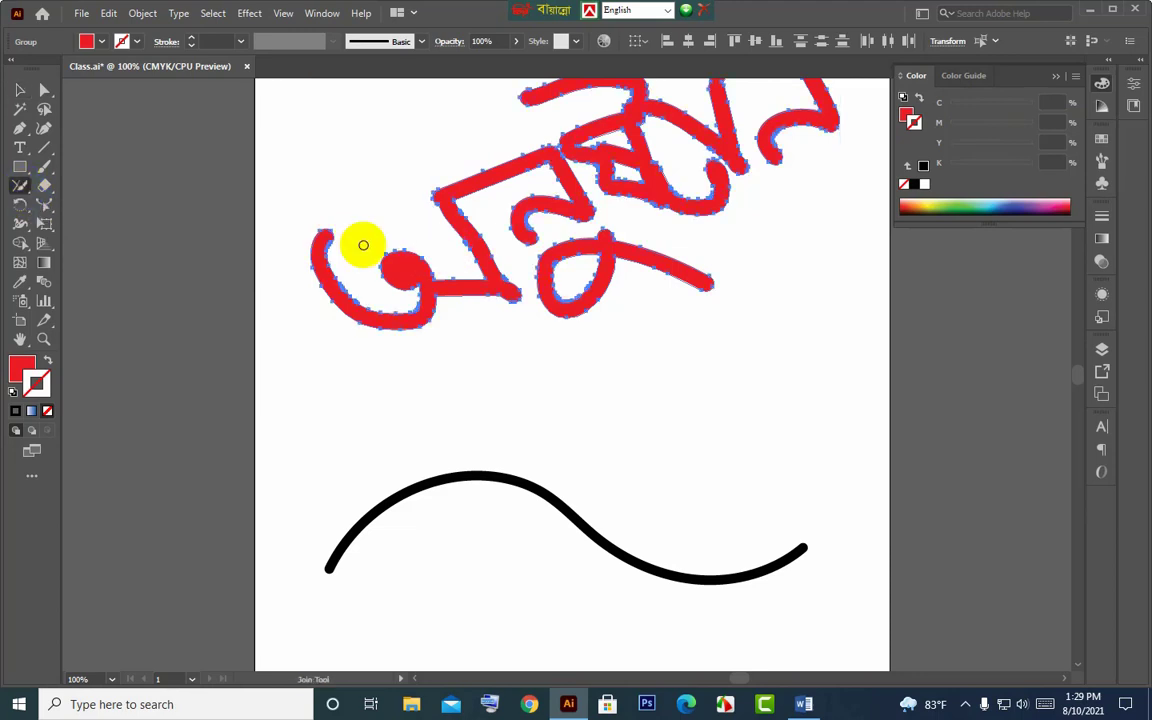
left_click_drag(321, 231, 437, 210)
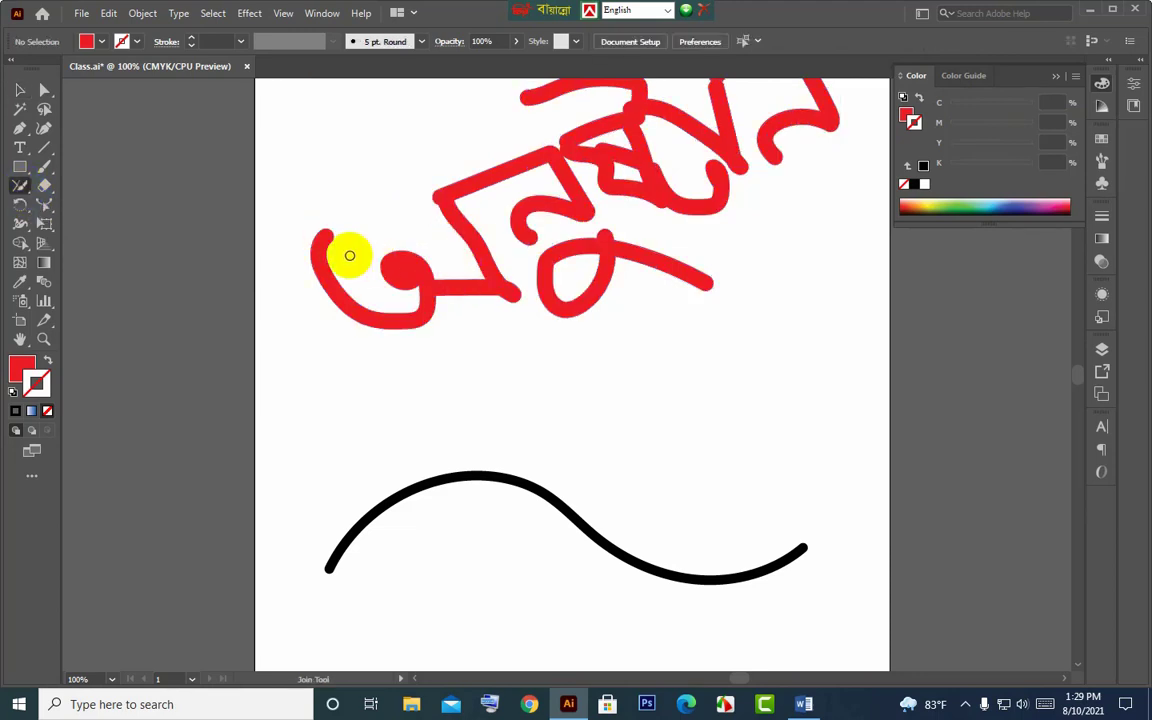
mouse_move(318, 233)
left_mouse_down()
mouse_move(495, 265)
mouse_move(458, 288)
left_mouse_up()
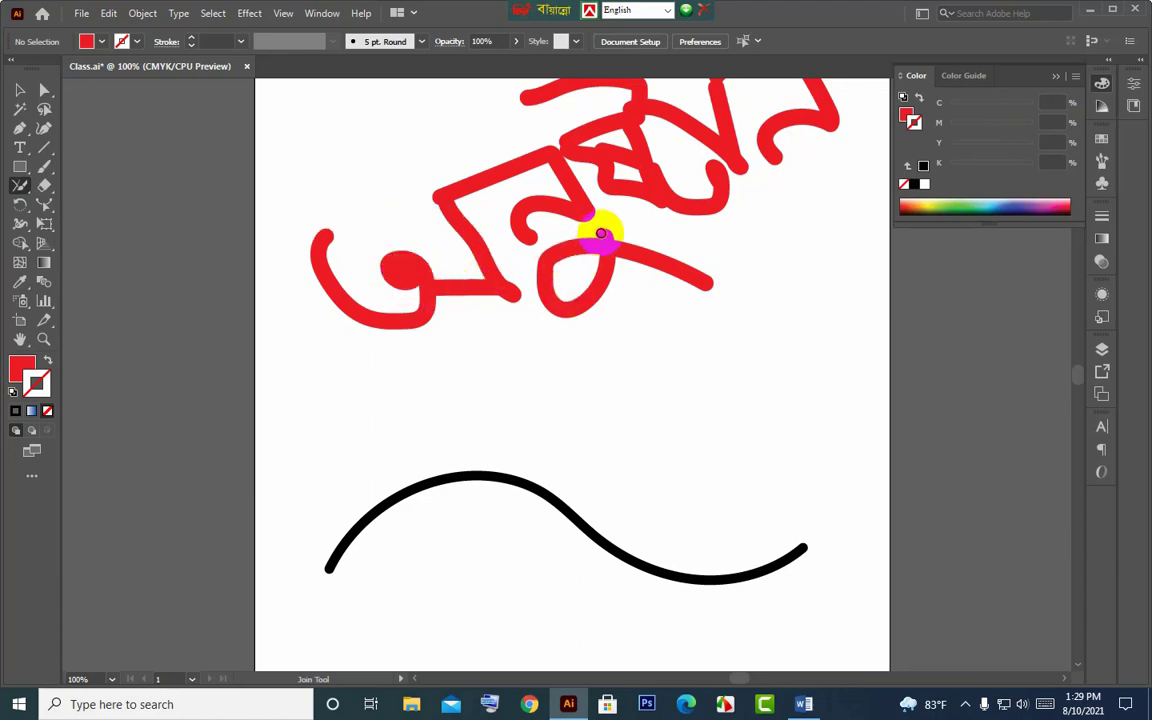
mouse_move(600, 234)
left_mouse_down()
mouse_move(715, 207)
mouse_move(636, 201)
left_mouse_up()
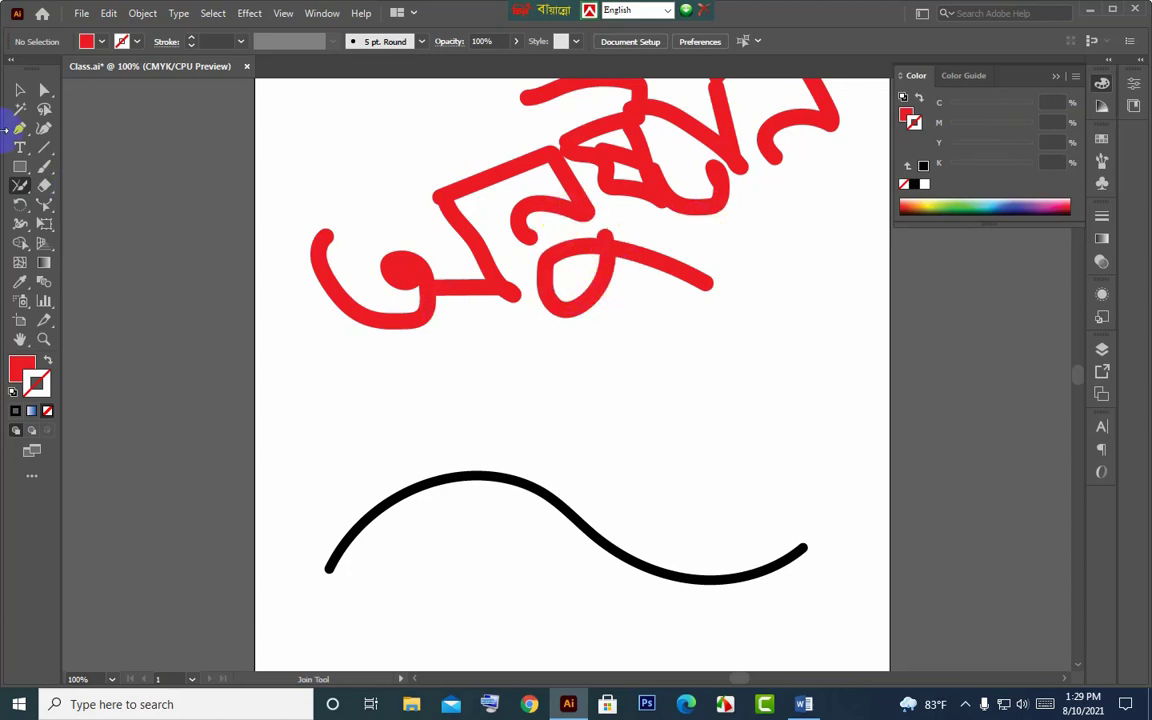
left_click(21, 95)
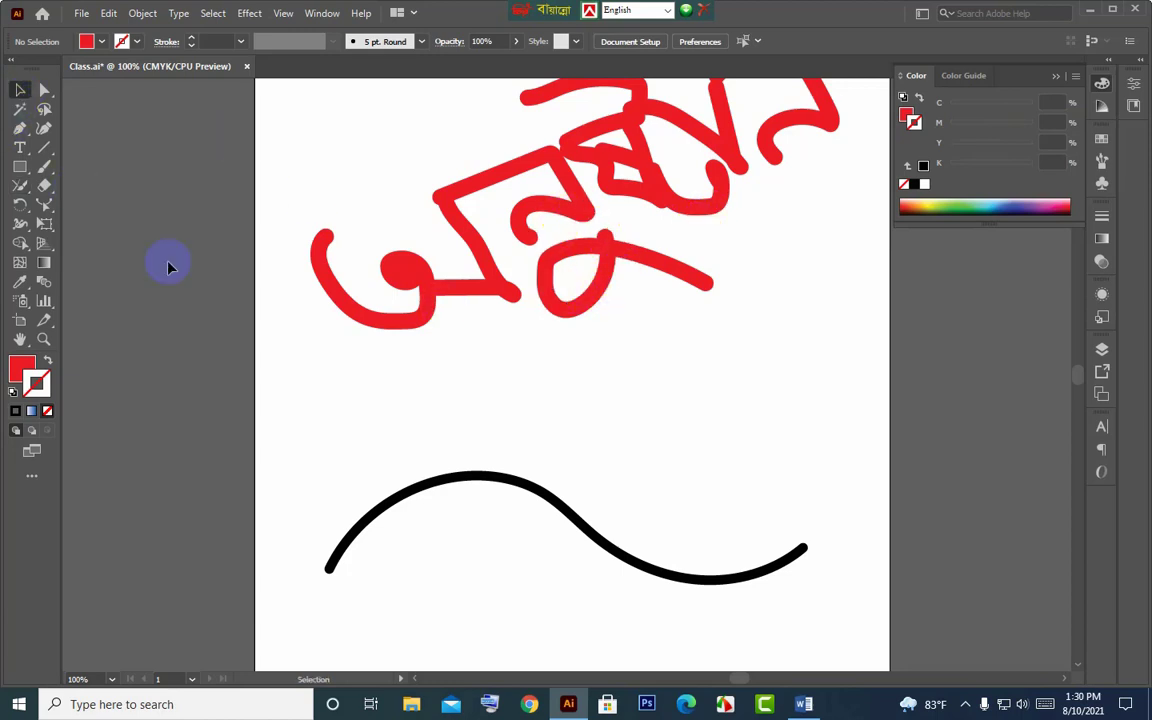
- Paint a small red freehand petal shape between the lettering and the wavy curve
left_click(20, 131)
left_click_drag(481, 378, 495, 450)
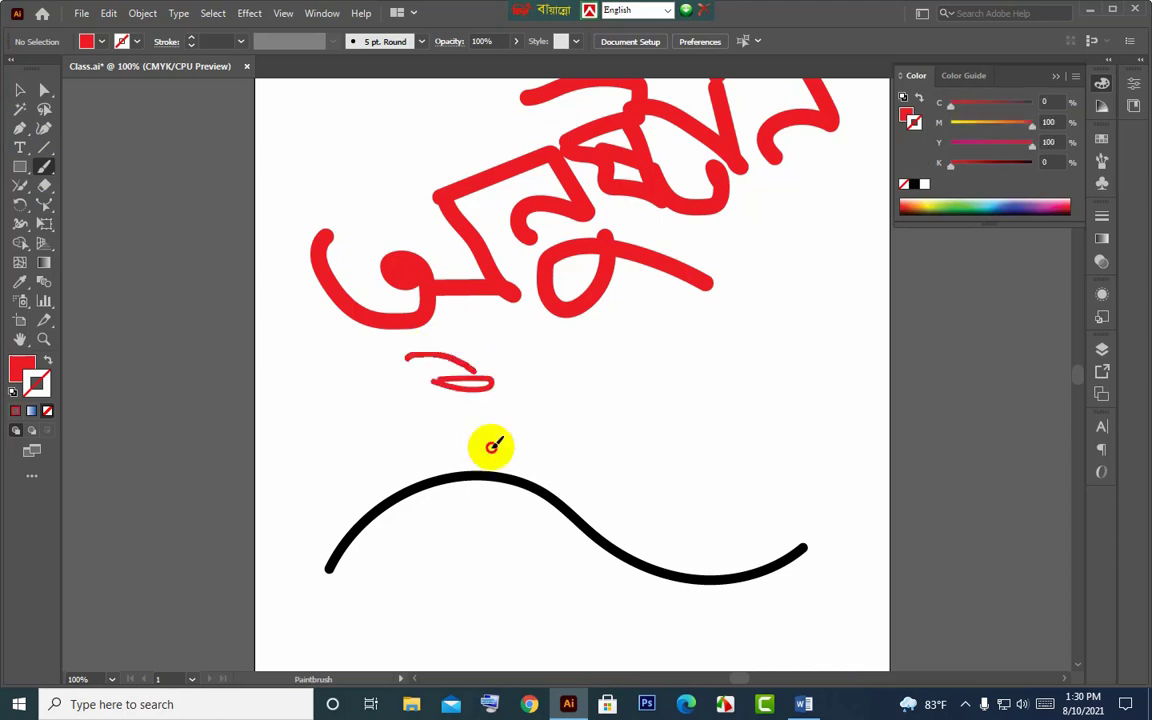
key("ctrl+z")
key("ctrl+z")
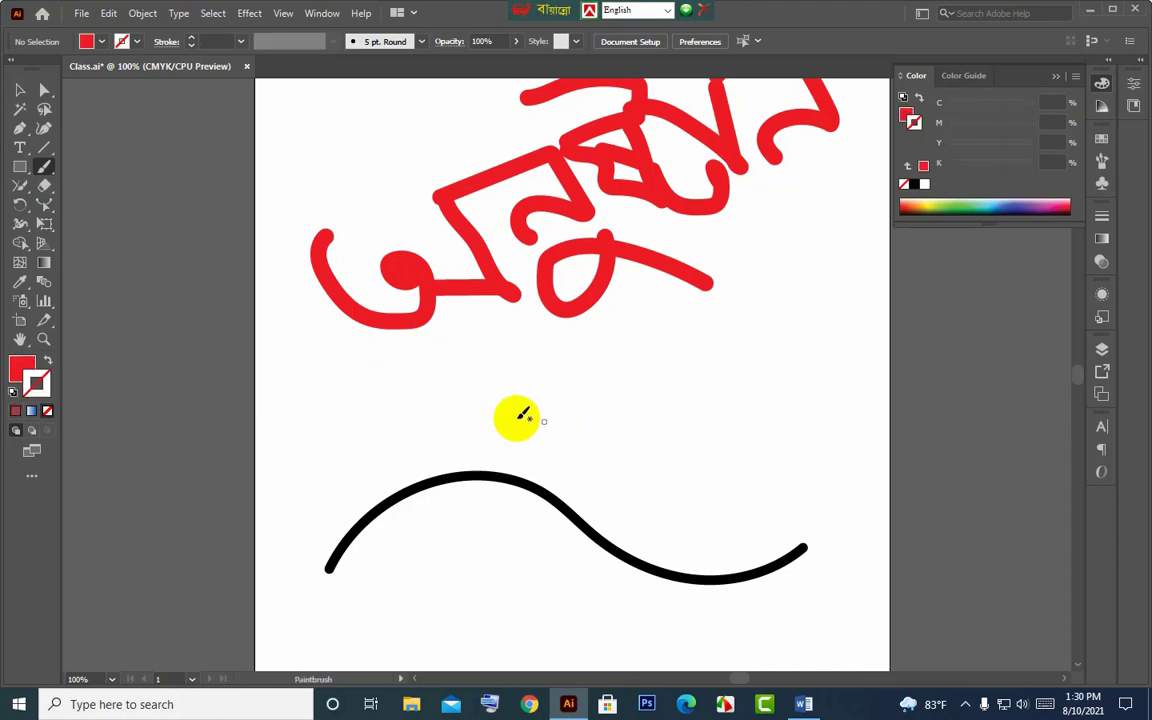
mouse_move(500, 383)
left_mouse_down()
mouse_move(530, 420)
mouse_move(432, 378)
left_mouse_up()
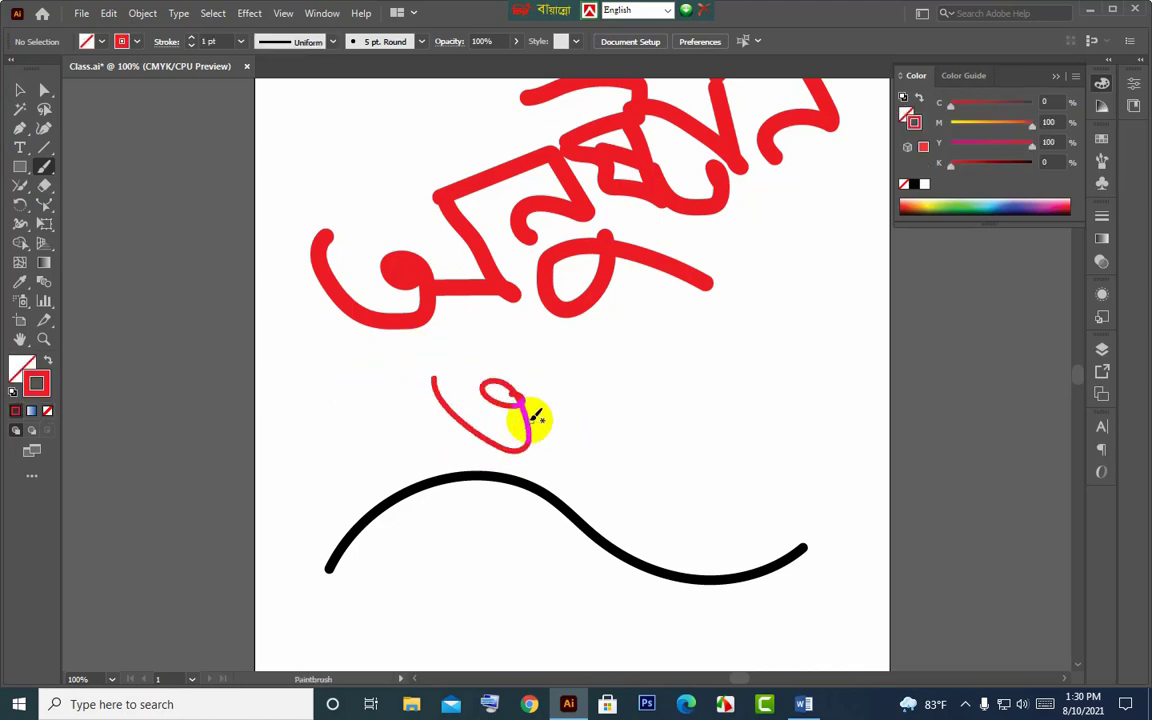
mouse_move(535, 408)
left_mouse_down()
mouse_move(545, 353)
mouse_move(522, 337)
mouse_move(467, 356)
left_mouse_up()
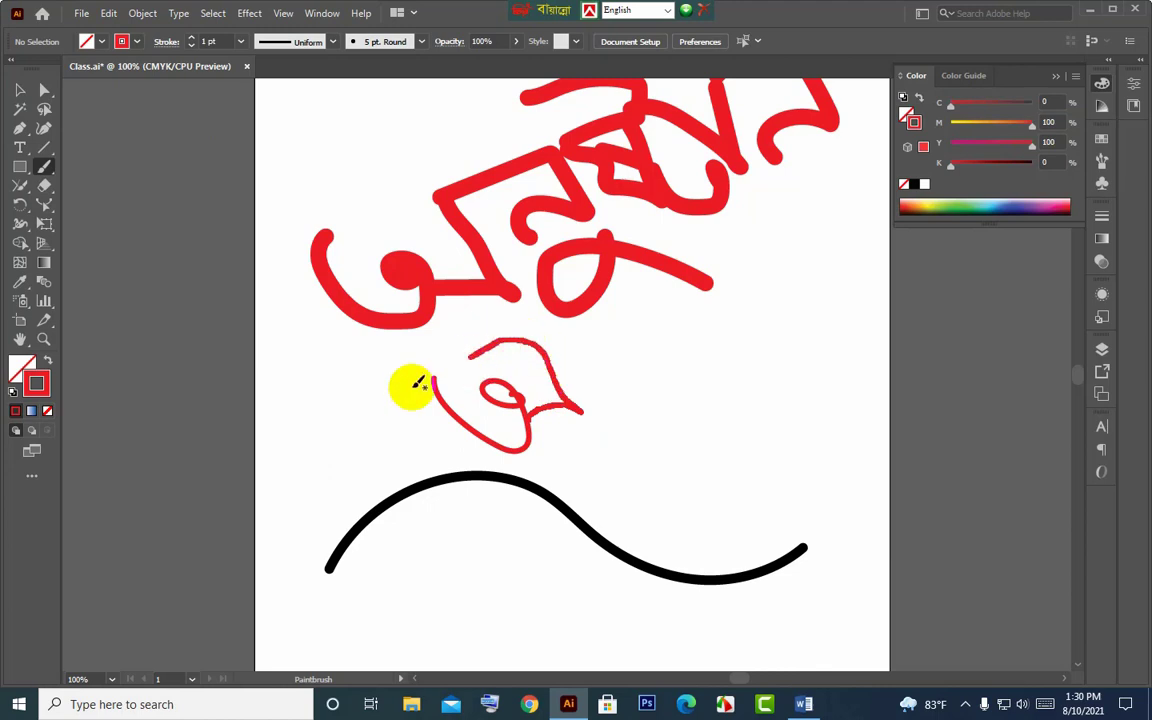
- Select the red brush shape and join its open ends to close the gap
left_click(18, 93)
left_click(489, 432)
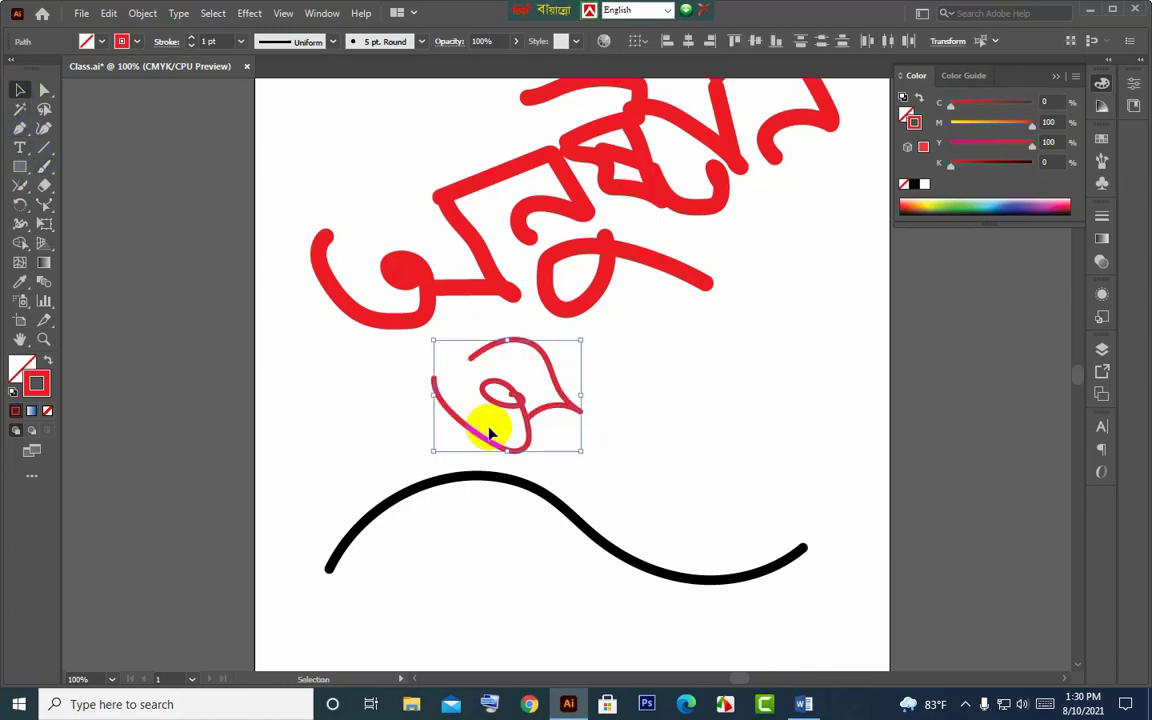
left_click(20, 185)
mouse_move(514, 398)
left_mouse_down()
mouse_move(555, 437)
mouse_move(542, 380)
mouse_move(522, 391)
left_mouse_up()
left_click(20, 90)
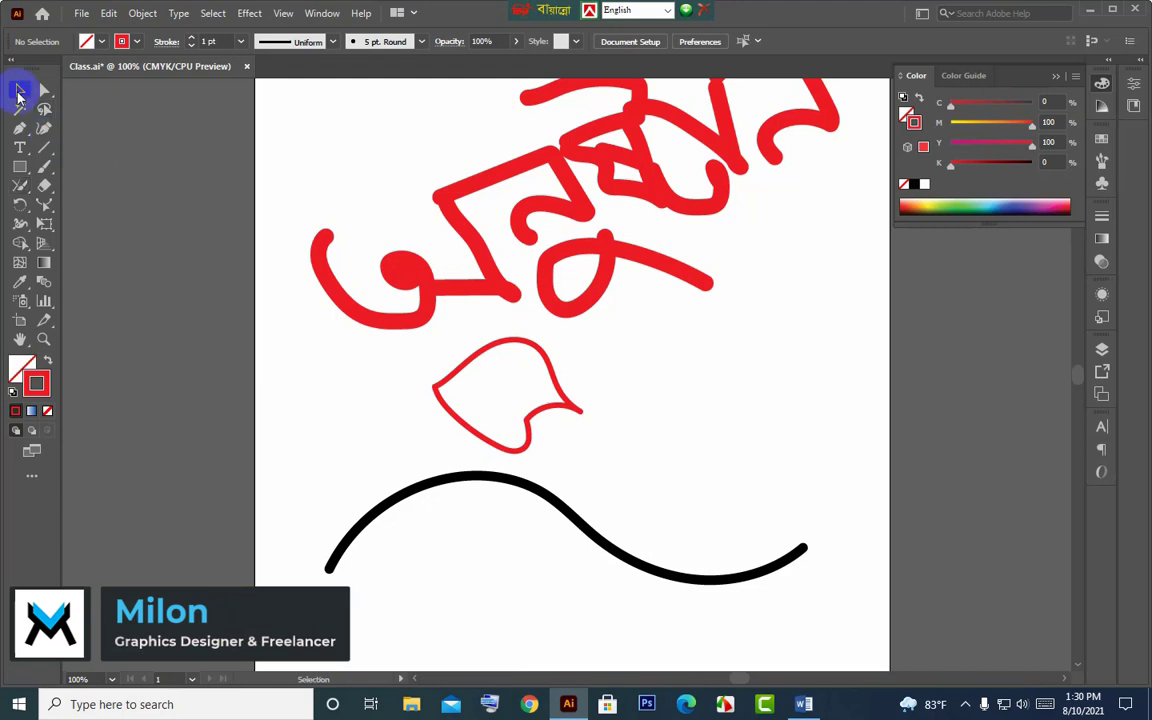
left_click(20, 188)
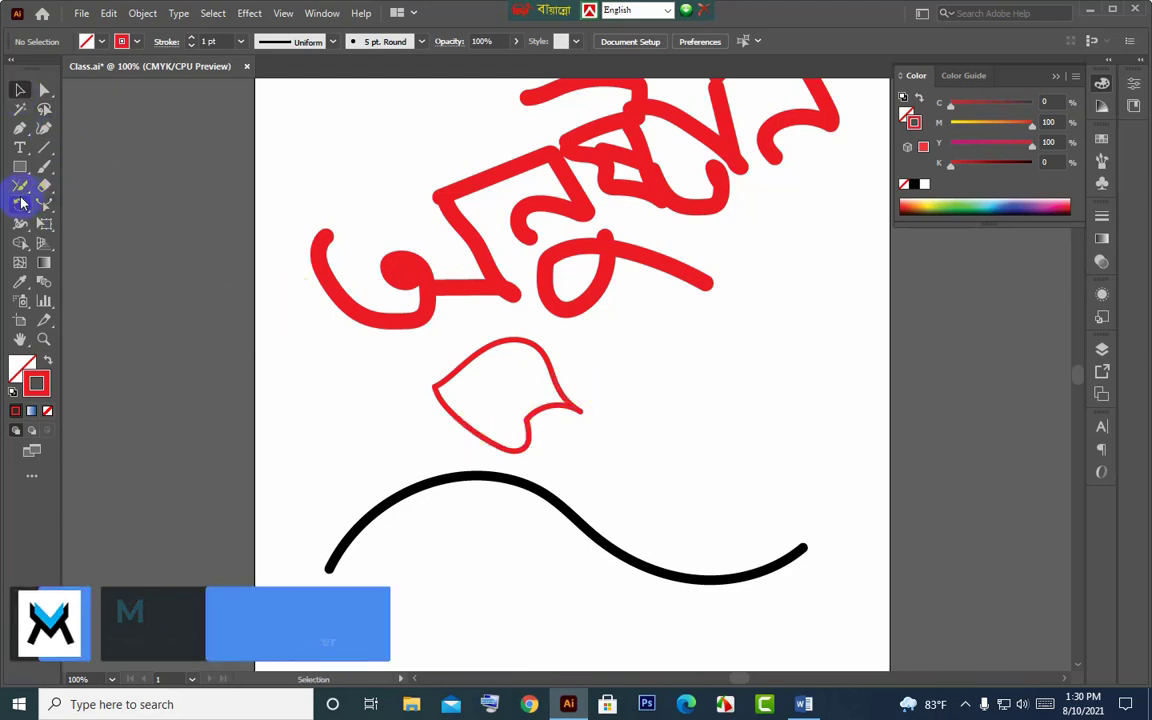
left_click(20, 90)
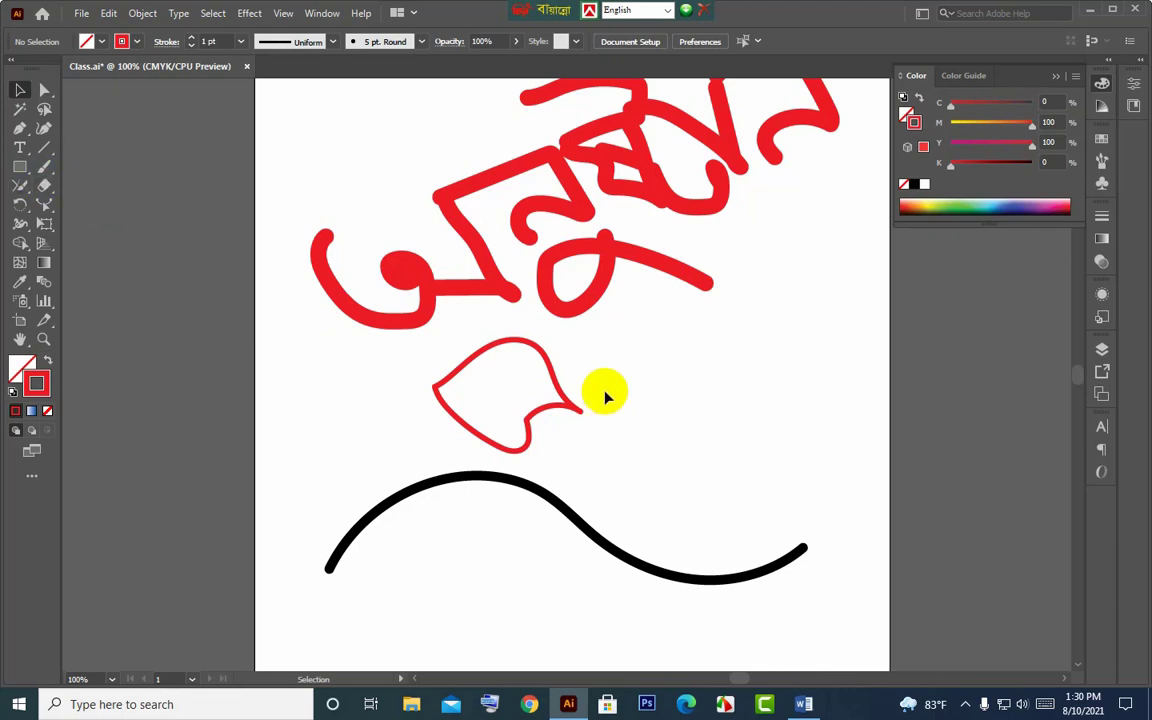
key("ctrl+minus")
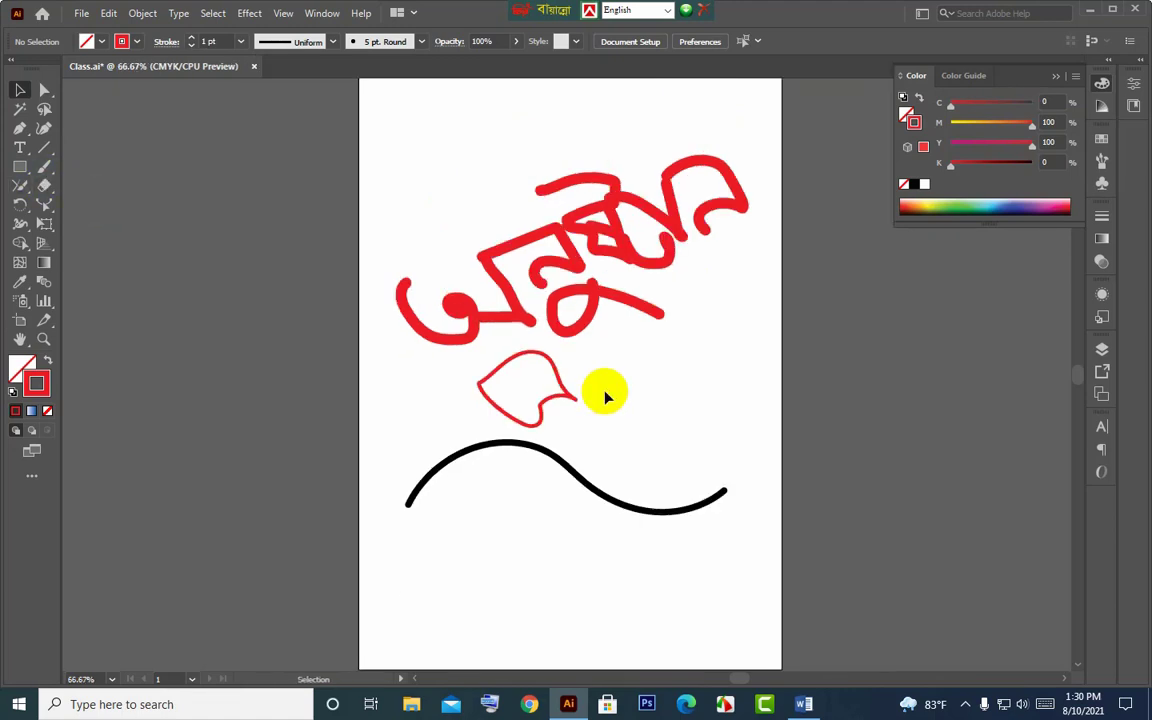